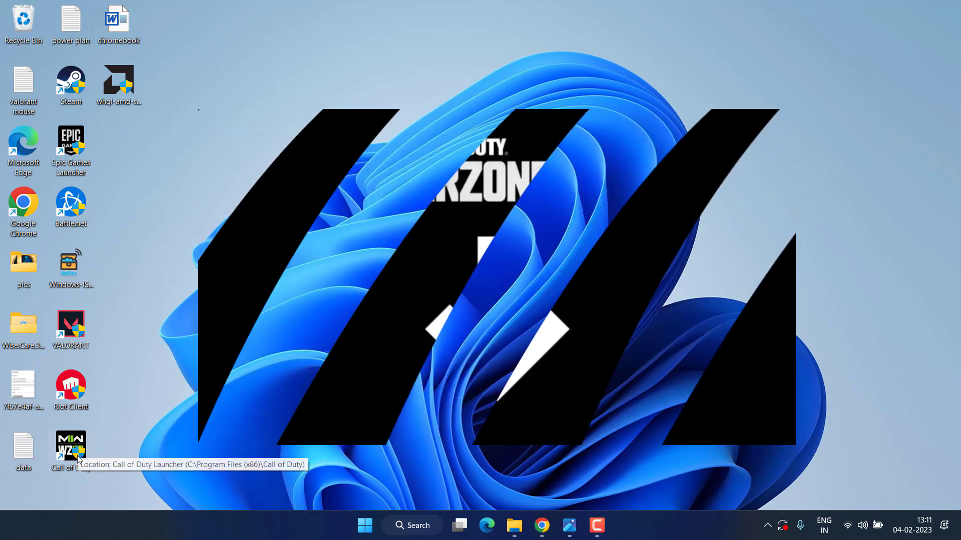
# - Tick Disable fullscreen optimizations on the Call of Duty shortcut's Compatibility settings and apply it
pyautogui.rightClick(77, 453)
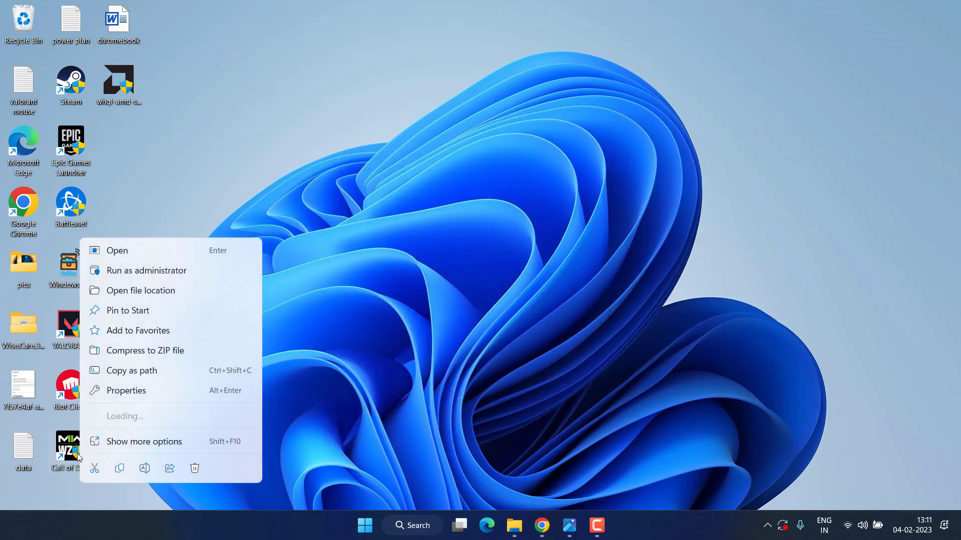
pyautogui.click(154, 389)
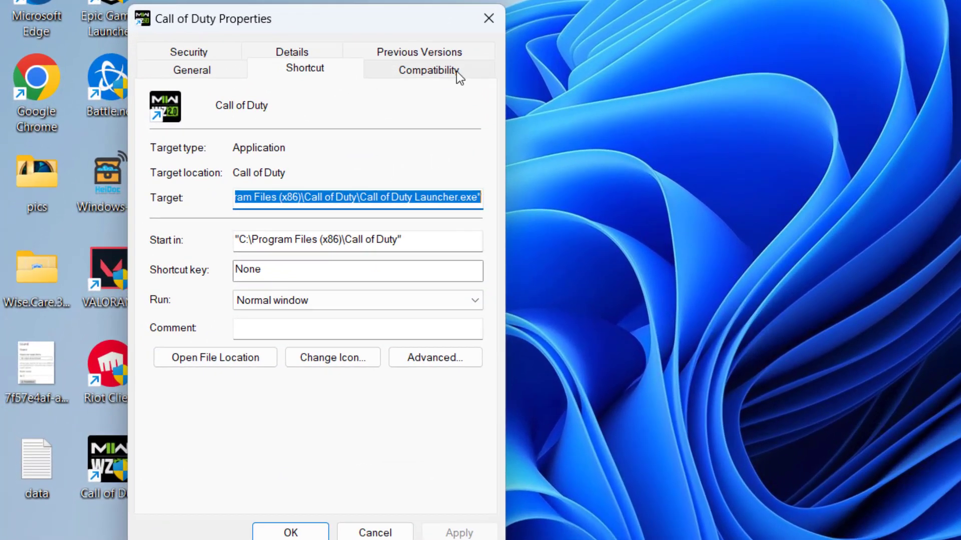
pyautogui.click(308, 169)
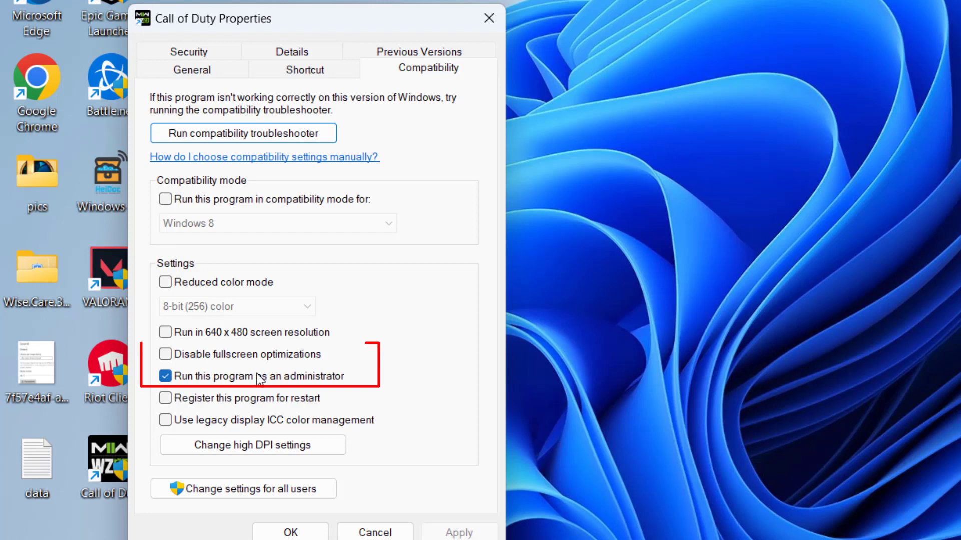
pyautogui.click(238, 356)
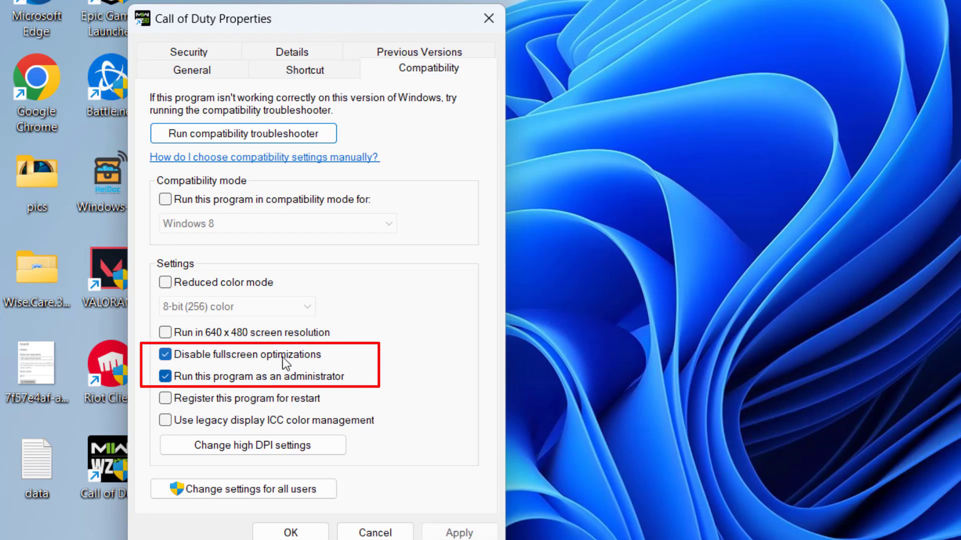
pyautogui.click(455, 532)
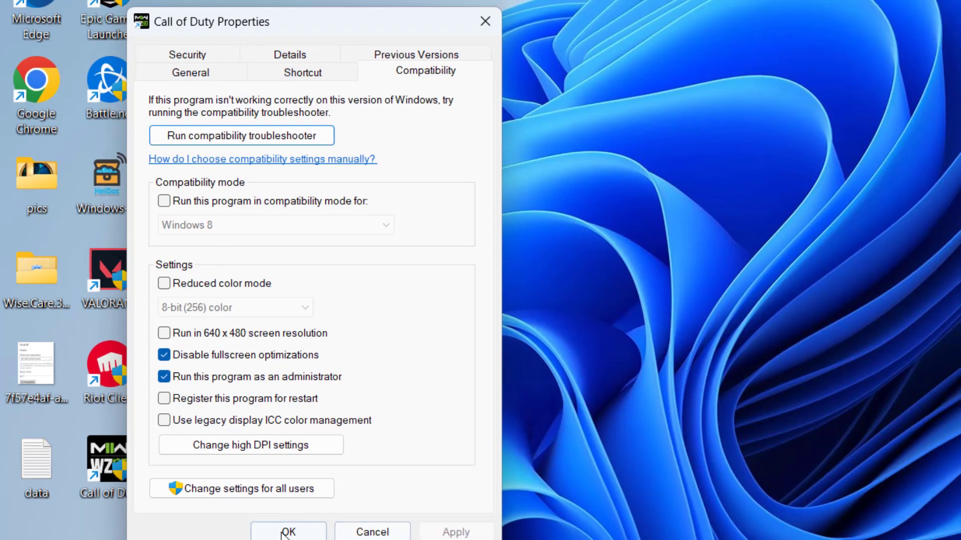
pyautogui.click(291, 532)
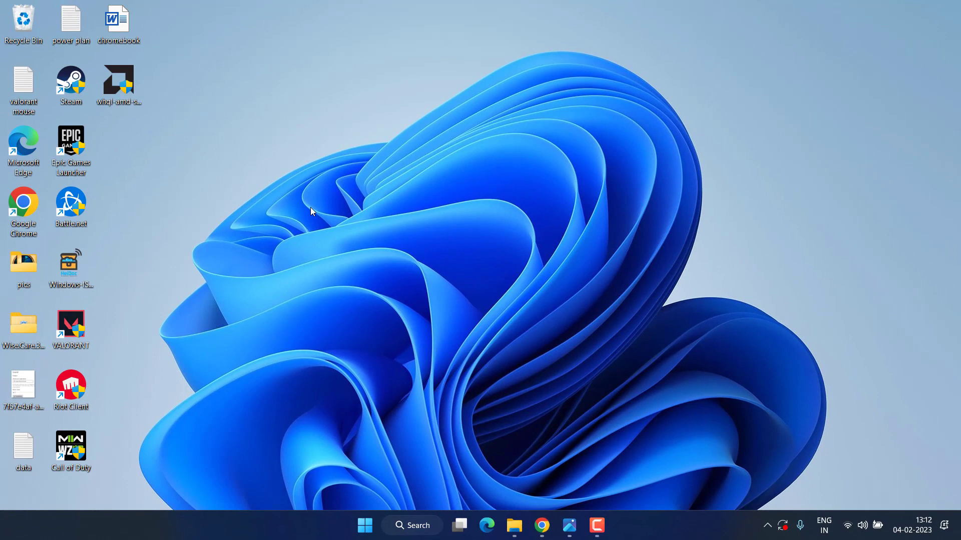
# - Set Call of Duty HQ's graphics preference to High performance under System > Display > Graphics
pyautogui.press('super+i')
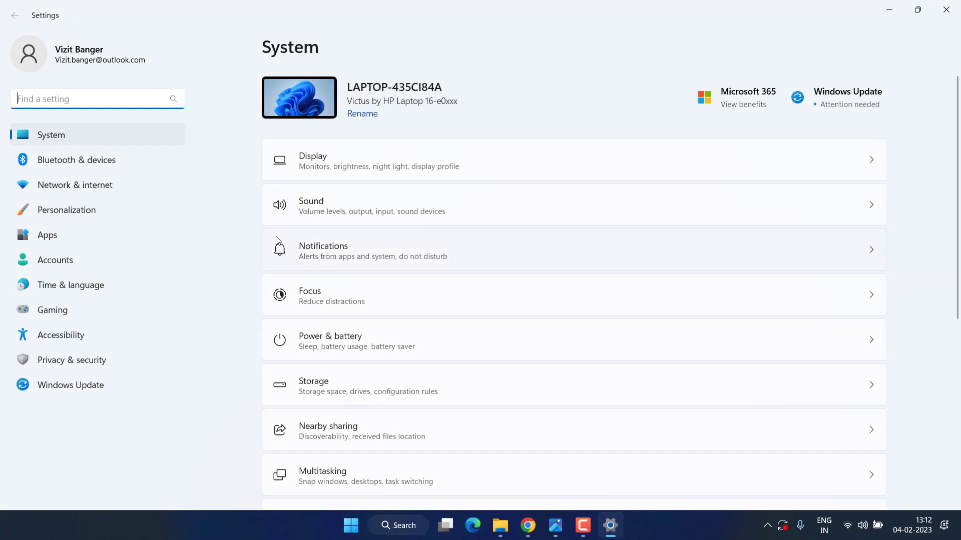
pyautogui.click(345, 165)
pyautogui.scroll(-5, 350, 226)
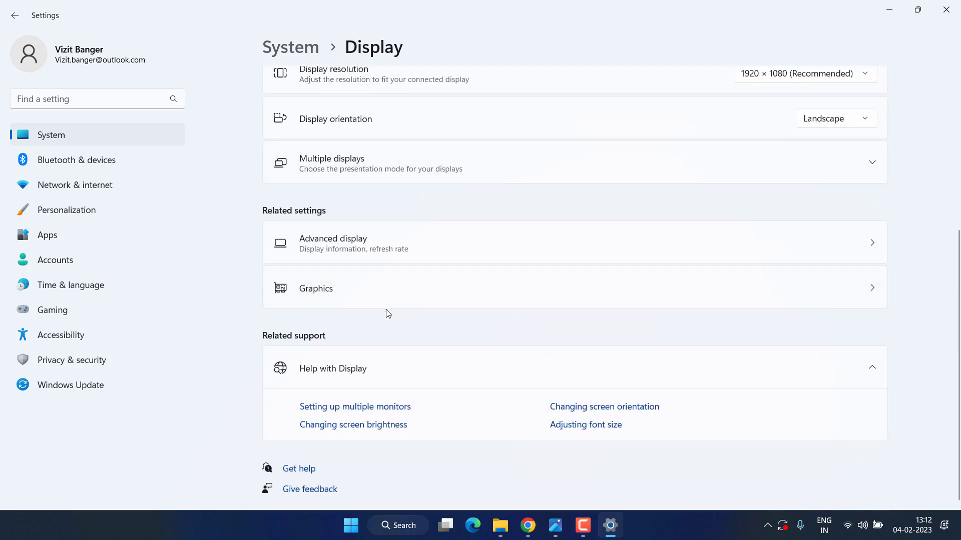
pyautogui.click(363, 303)
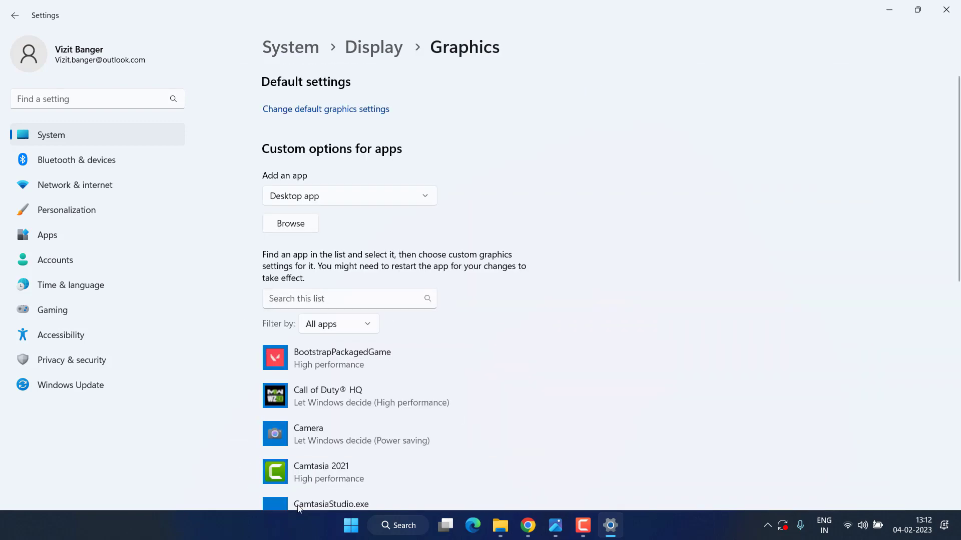
pyautogui.scroll(-4, 414, 238)
pyautogui.click(412, 205)
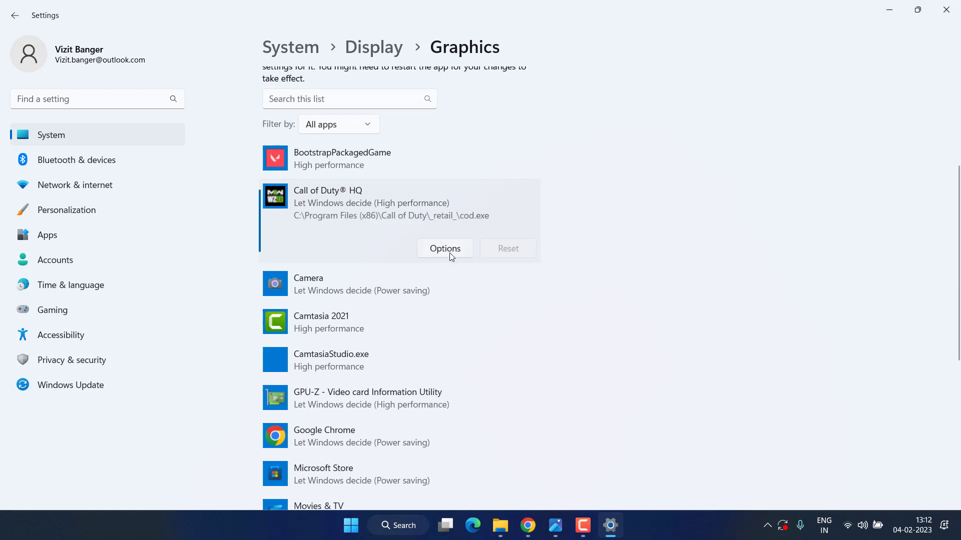
pyautogui.click(445, 249)
pyautogui.click(378, 256)
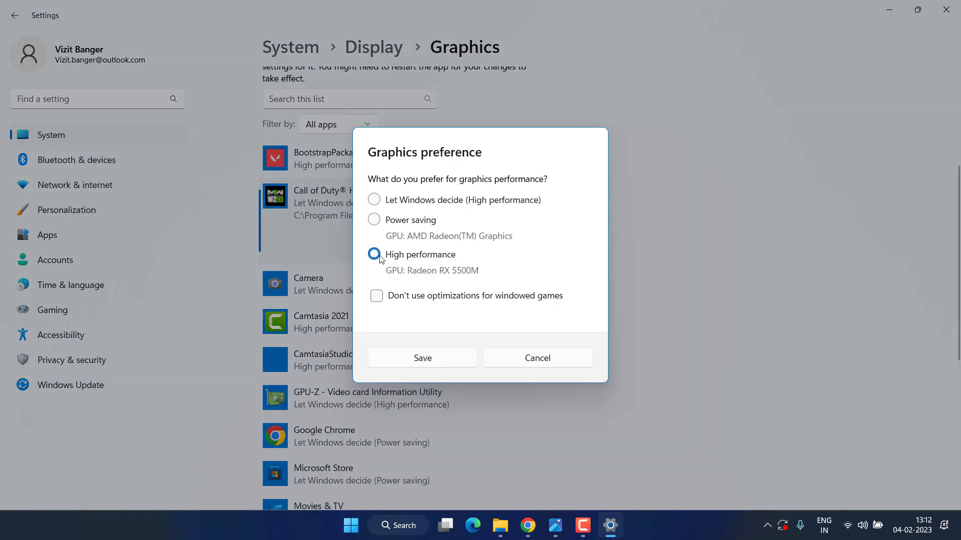
pyautogui.click(423, 360)
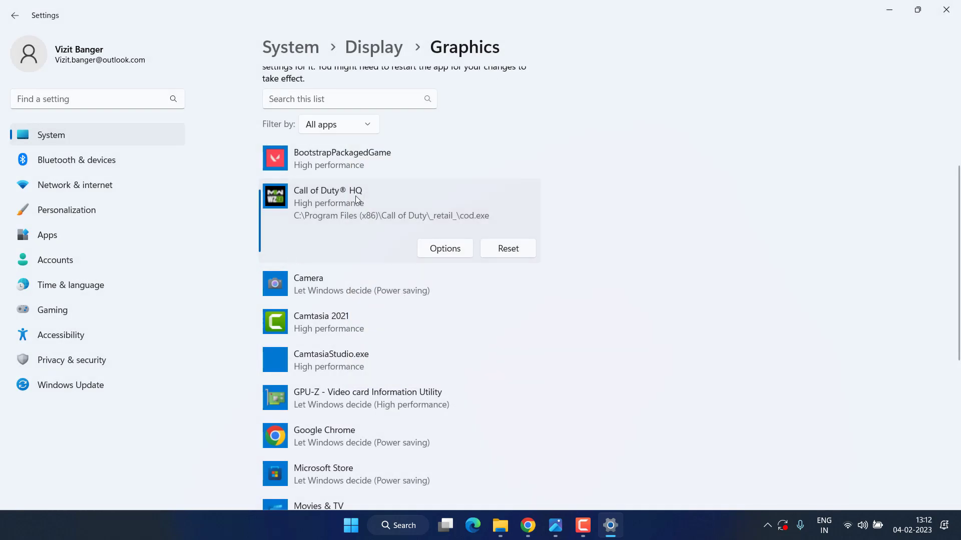
pyautogui.scroll(3, 359, 244)
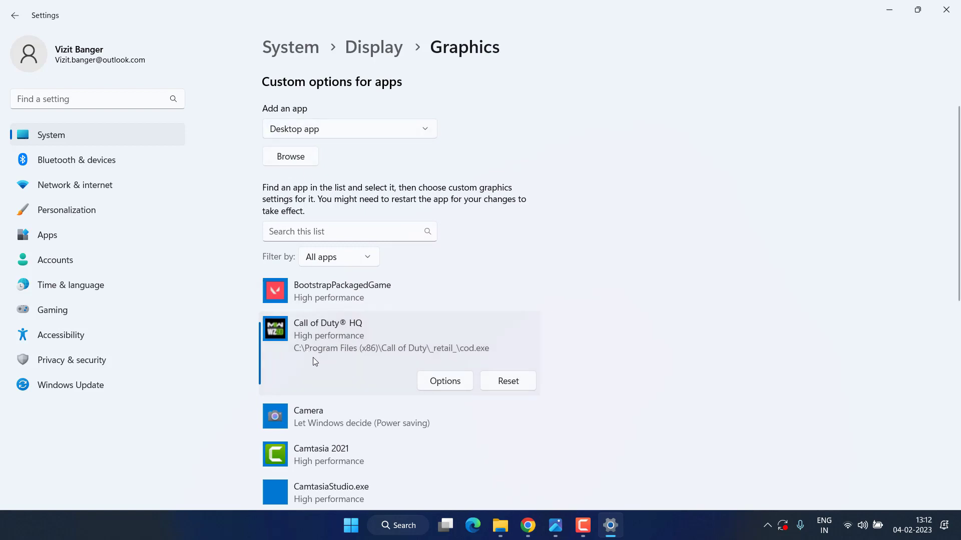
# - Add cod from C:\Program Files (x86)\Call of Duty\_retail_ to the graphics app list
pyautogui.click(291, 156)
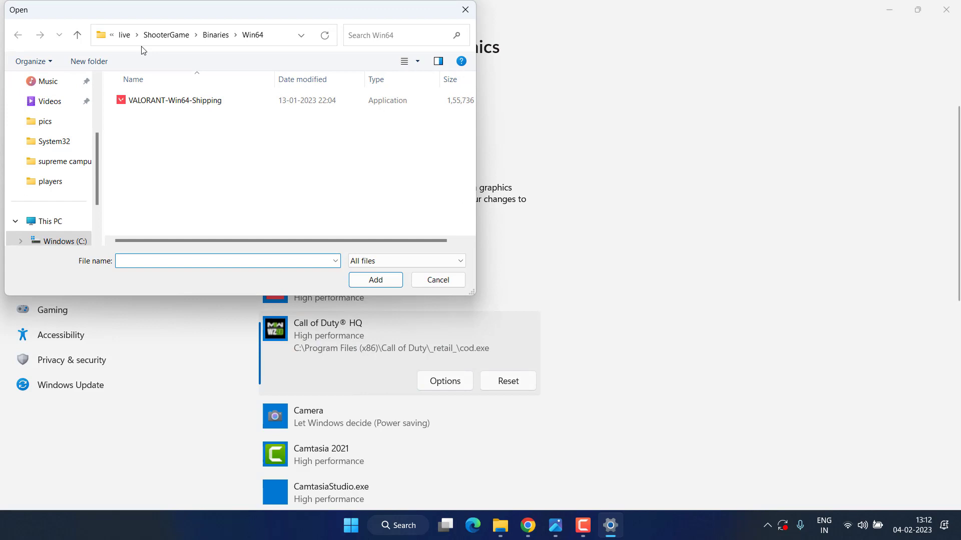
pyautogui.click(48, 242)
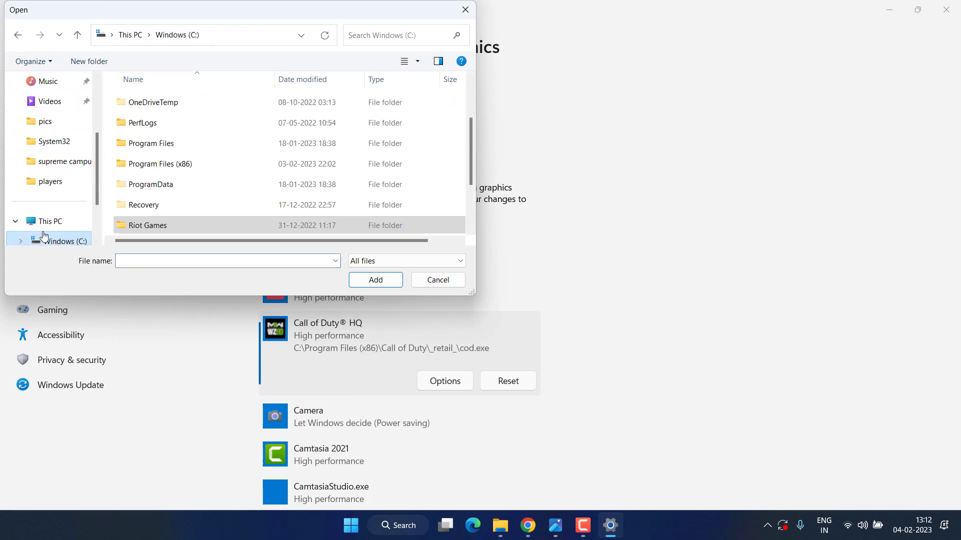
pyautogui.doubleClick(174, 167)
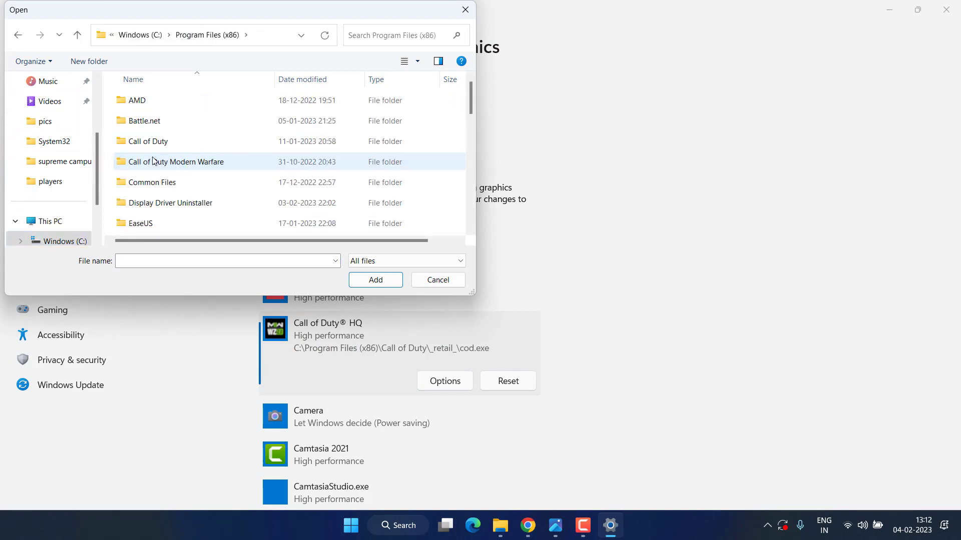
pyautogui.doubleClick(155, 143)
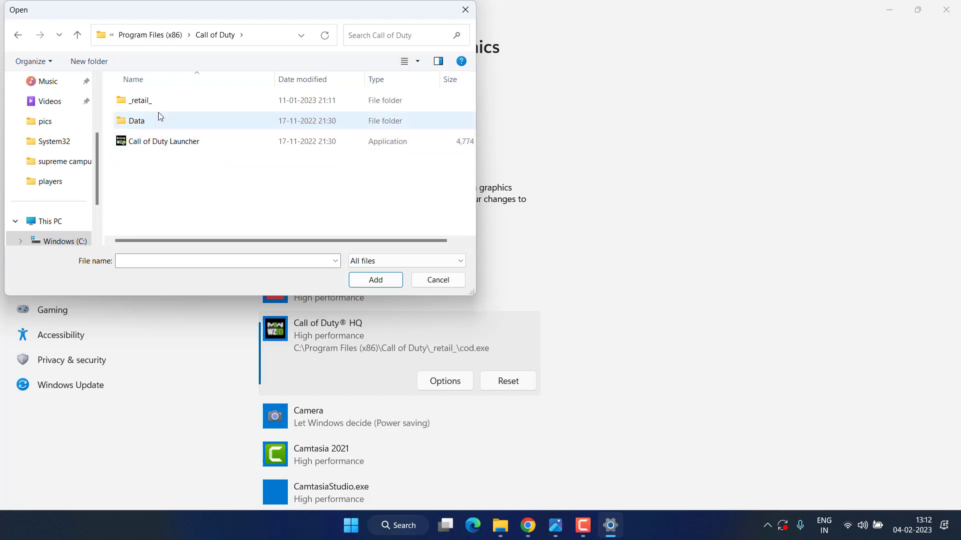
pyautogui.doubleClick(133, 100)
pyautogui.scroll(-2, 197, 150)
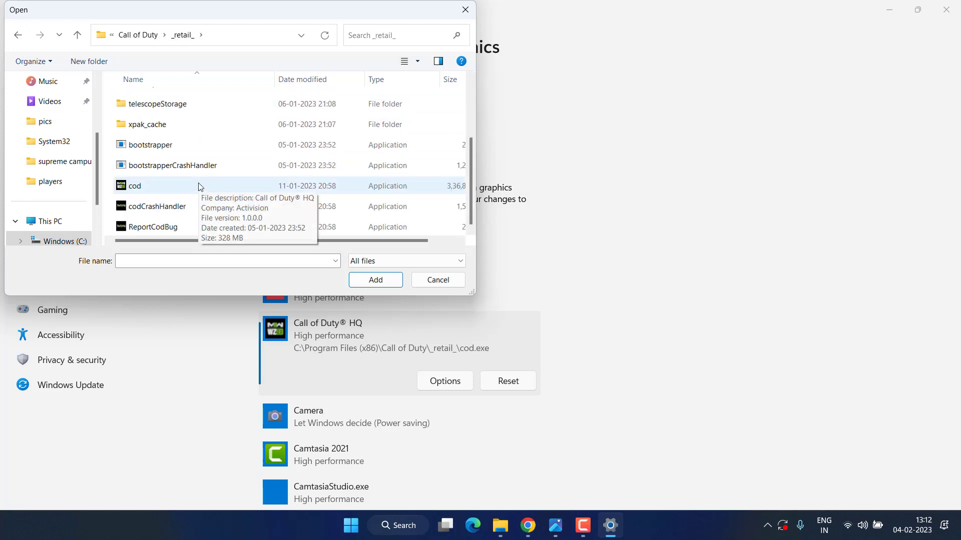
pyautogui.click(170, 189)
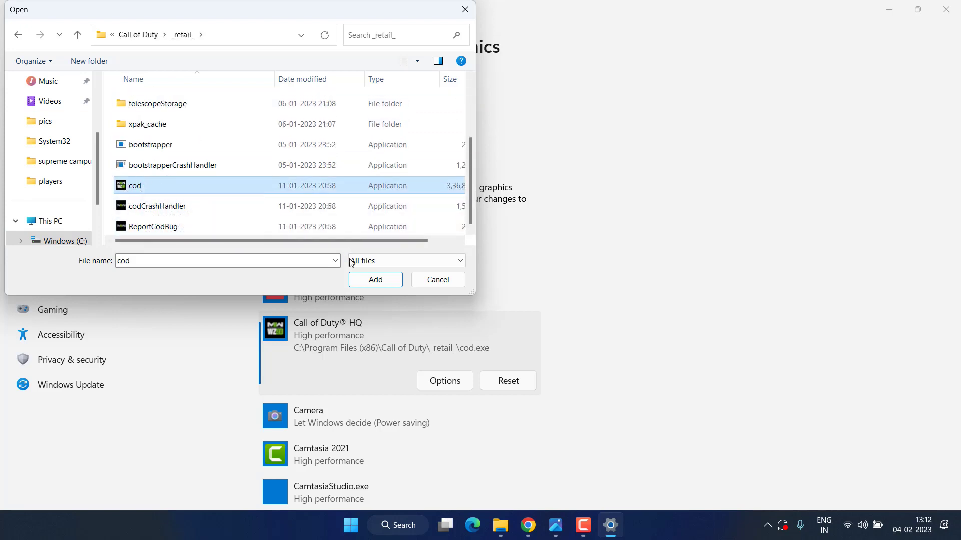
pyautogui.click(375, 280)
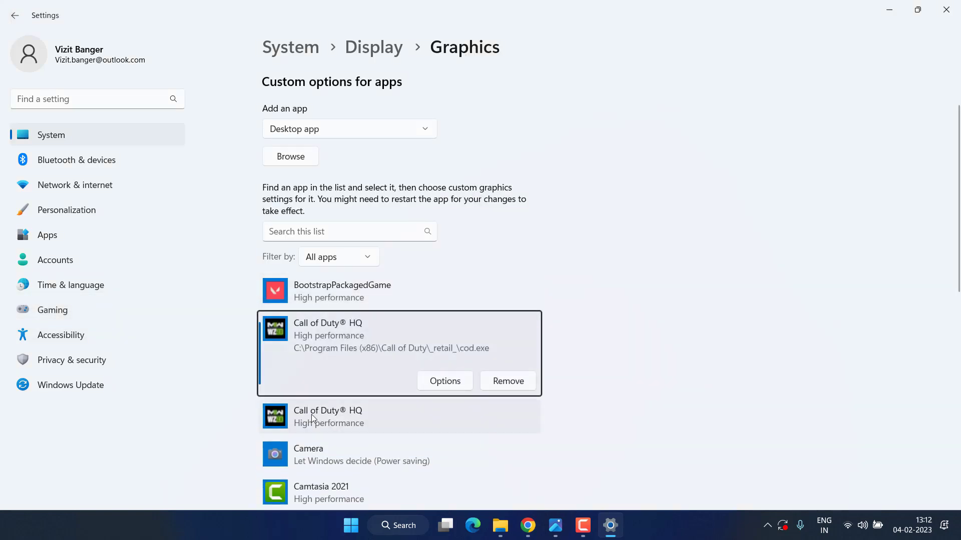
# - Review Call of Duty HQ's graphics preference without changes, then minimize Settings
pyautogui.scroll(-3, 359, 341)
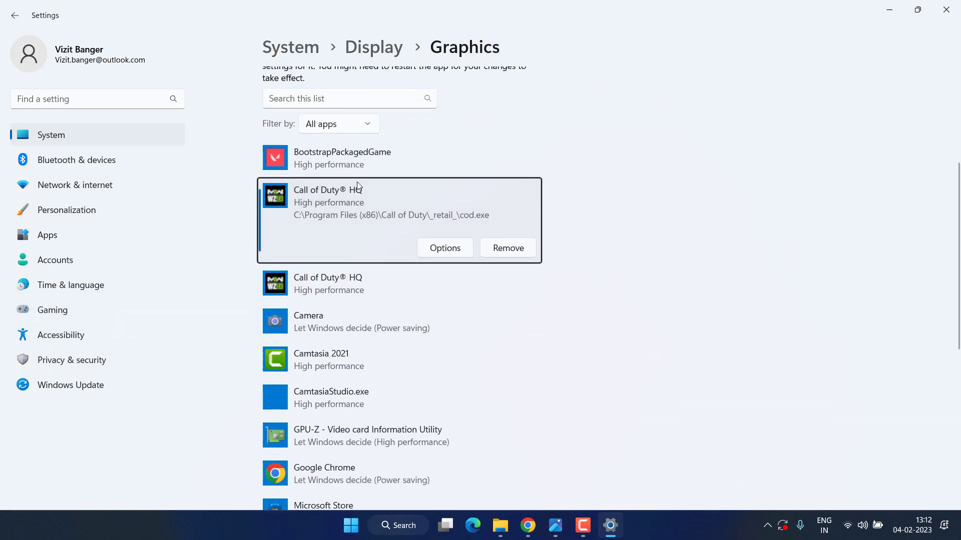
pyautogui.click(440, 253)
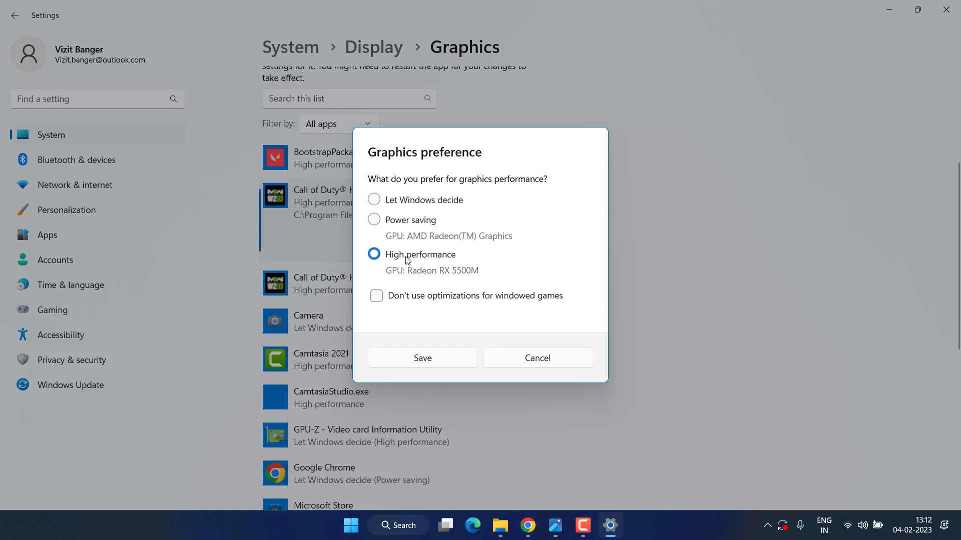
pyautogui.click(515, 355)
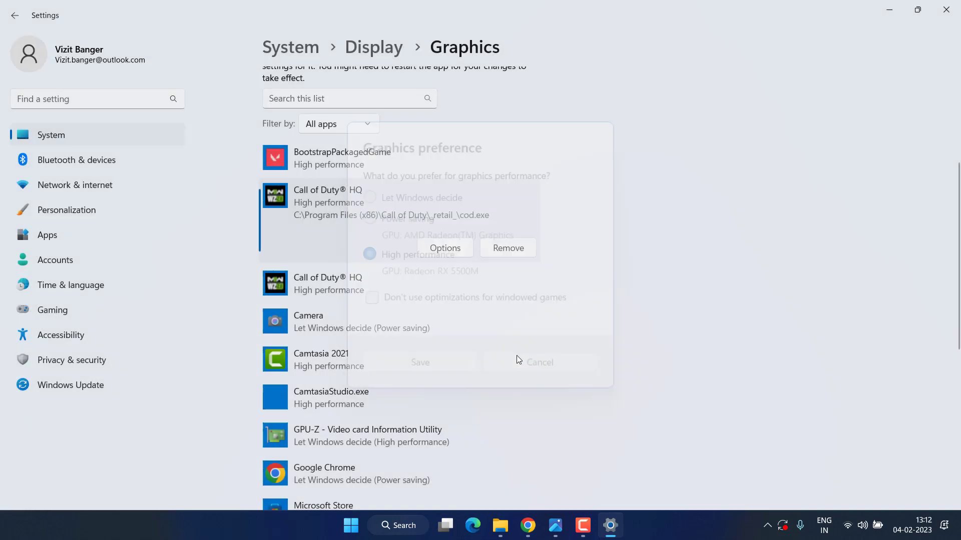
pyautogui.doubleClick(879, 2)
pyautogui.click(880, 24)
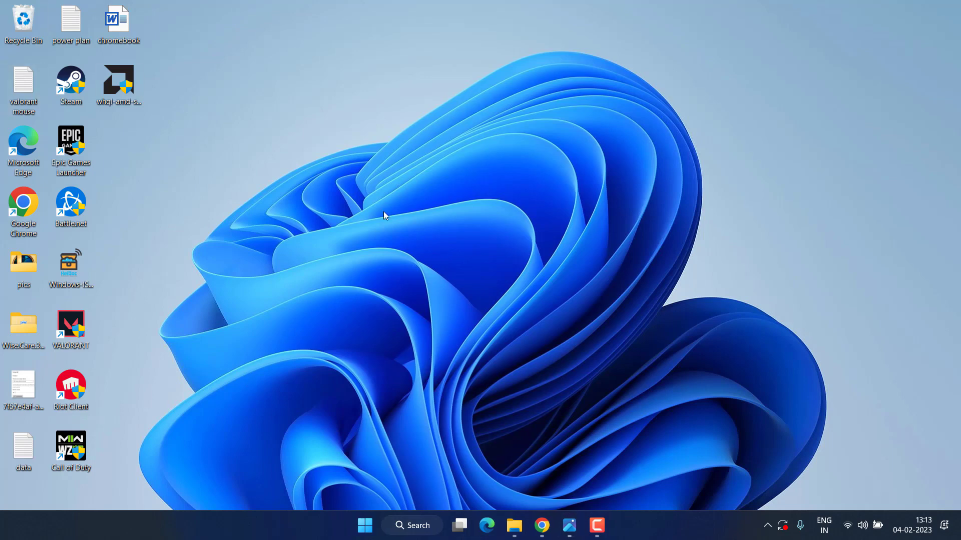
# - Set Power & battery's power mode to Best performance, then minimize Settings
pyautogui.press('super+i')
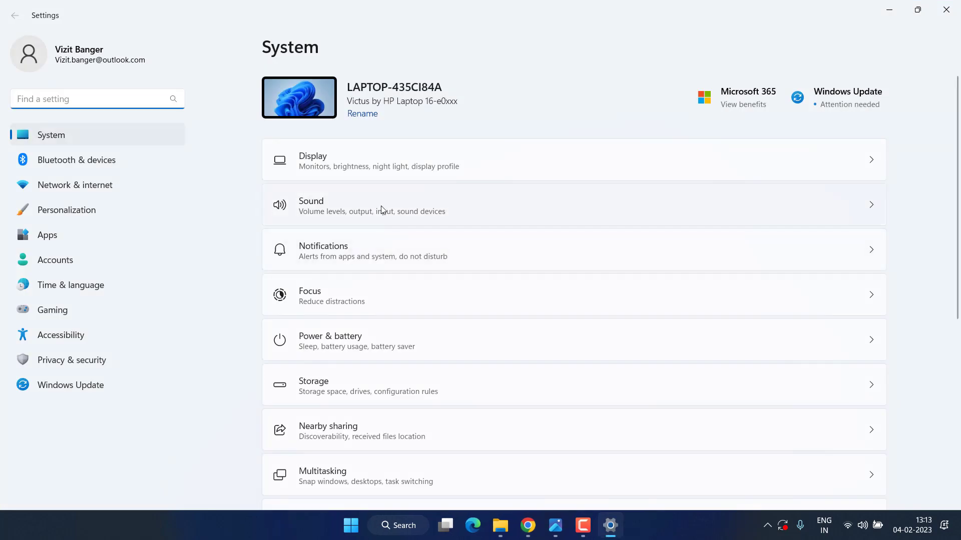
pyautogui.click(395, 334)
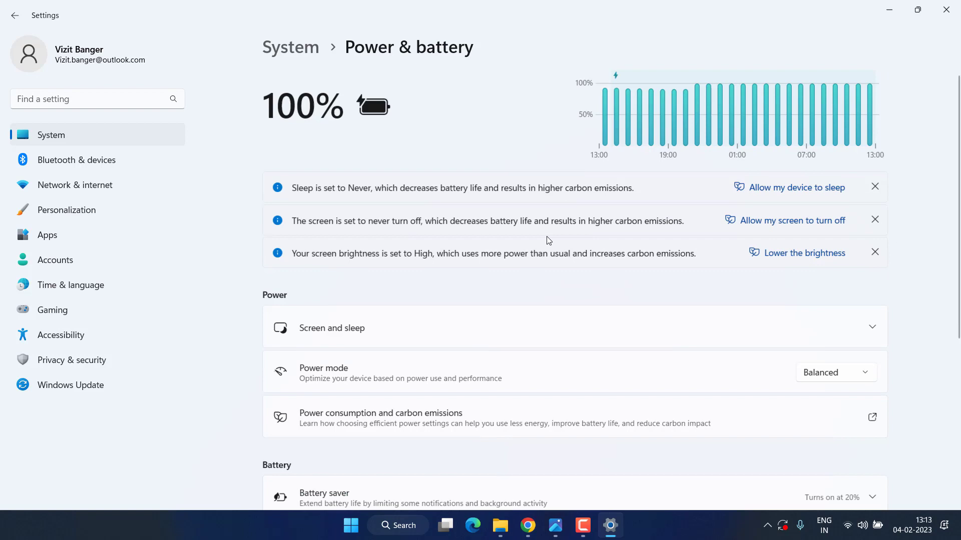
pyautogui.scroll(-2, 397, 251)
pyautogui.click(851, 263)
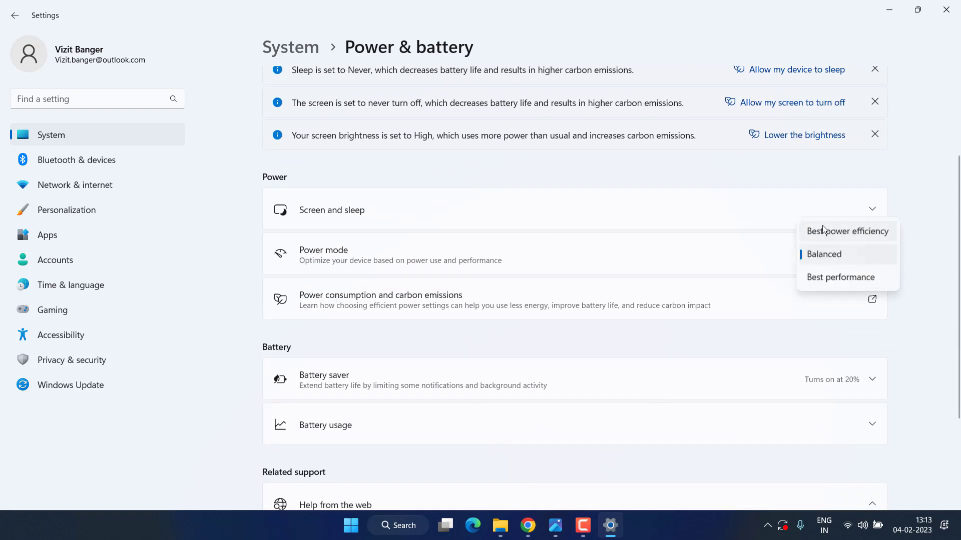
pyautogui.click(844, 281)
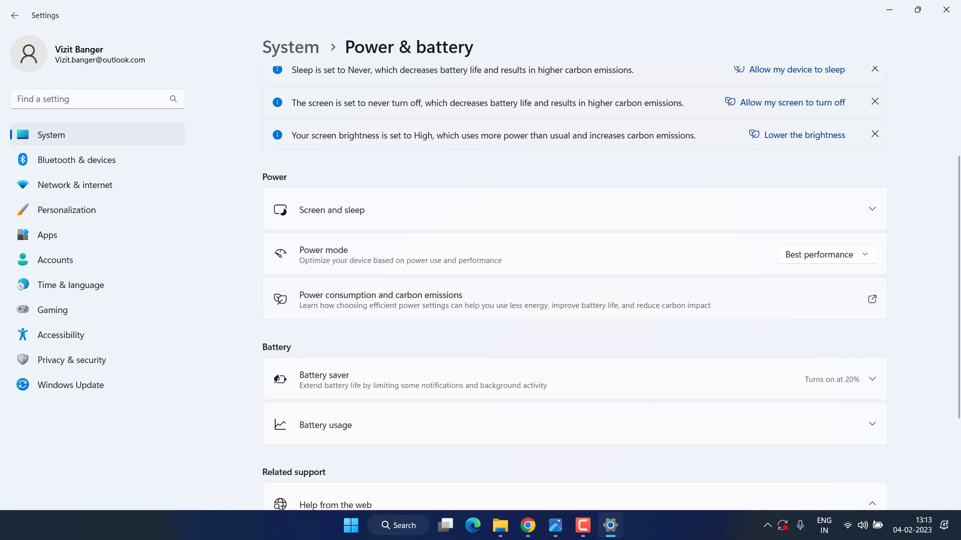
pyautogui.click(890, 10)
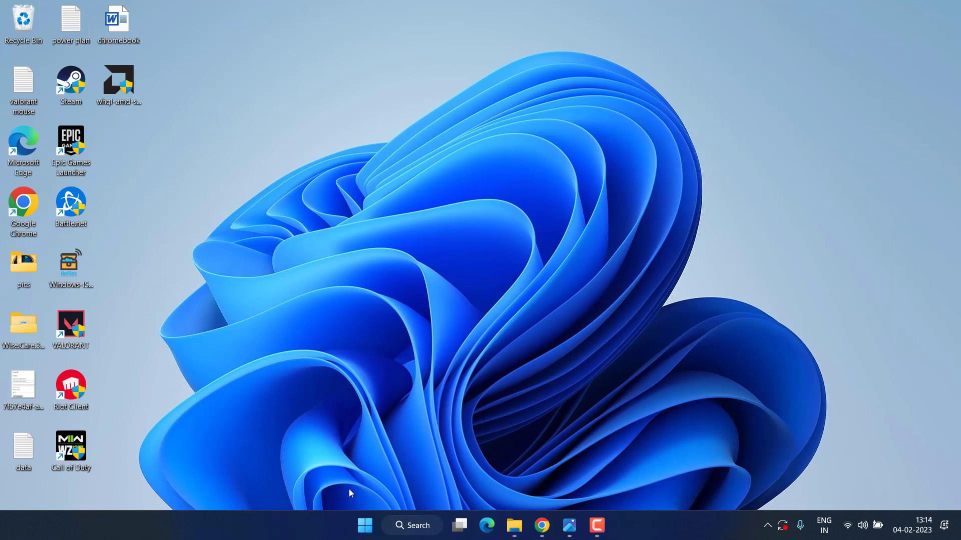
pyautogui.rightClick(364, 533)
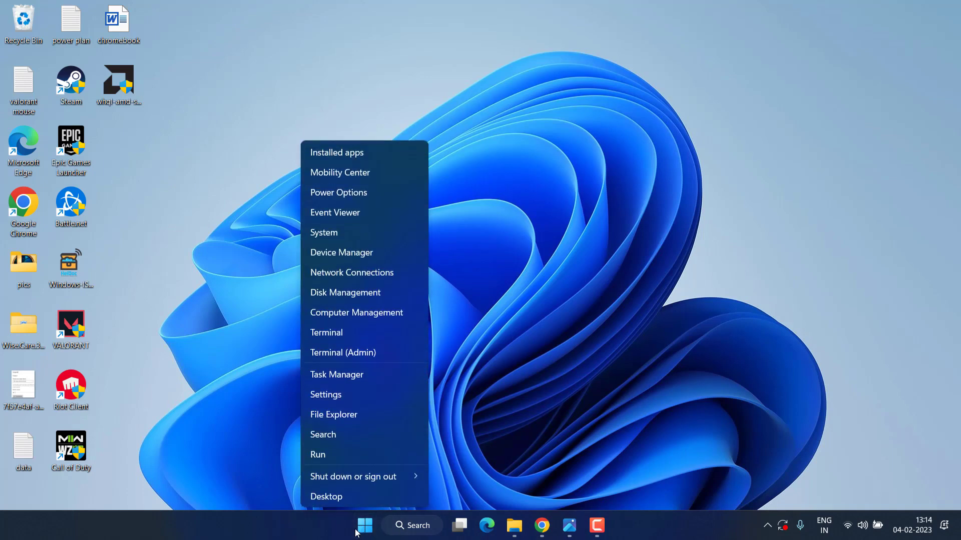
pyautogui.click(378, 374)
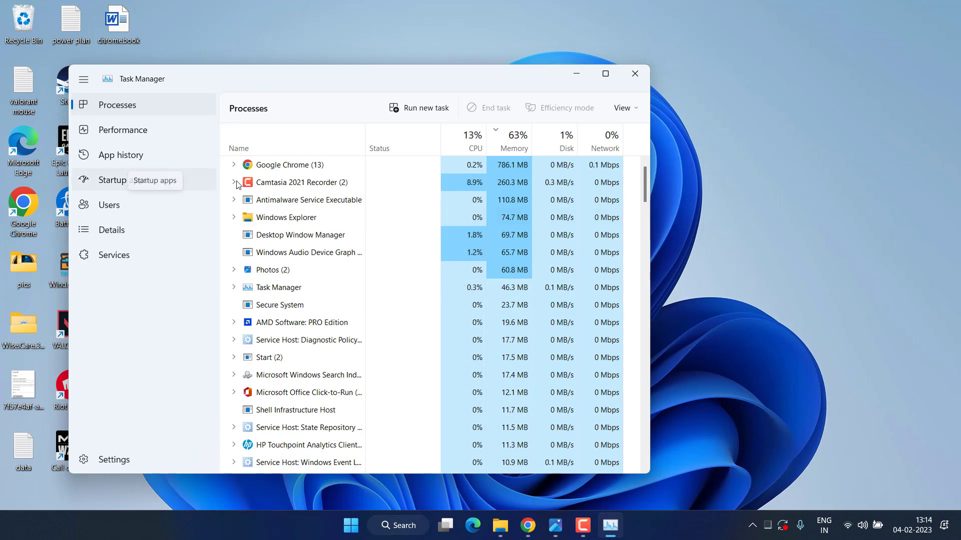
pyautogui.rightClick(312, 165)
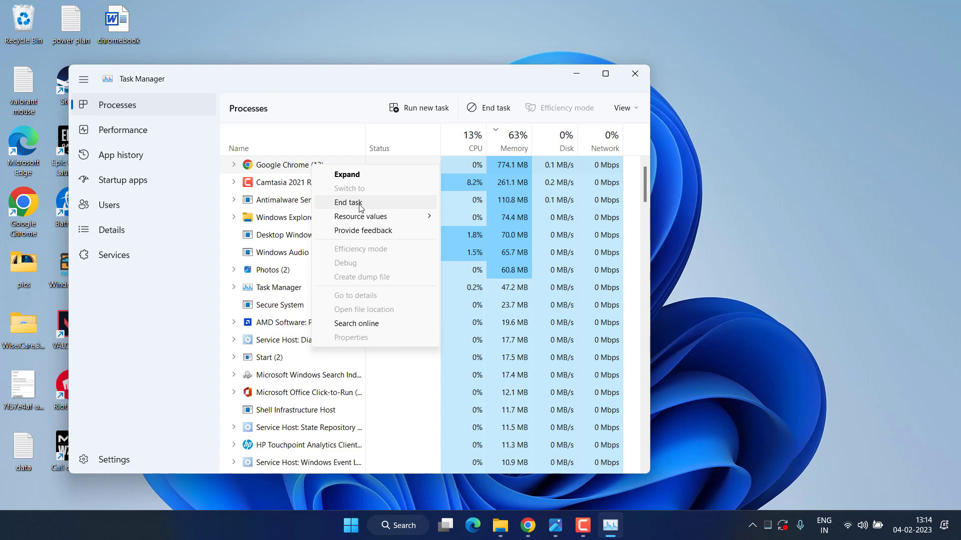
pyautogui.click(151, 328)
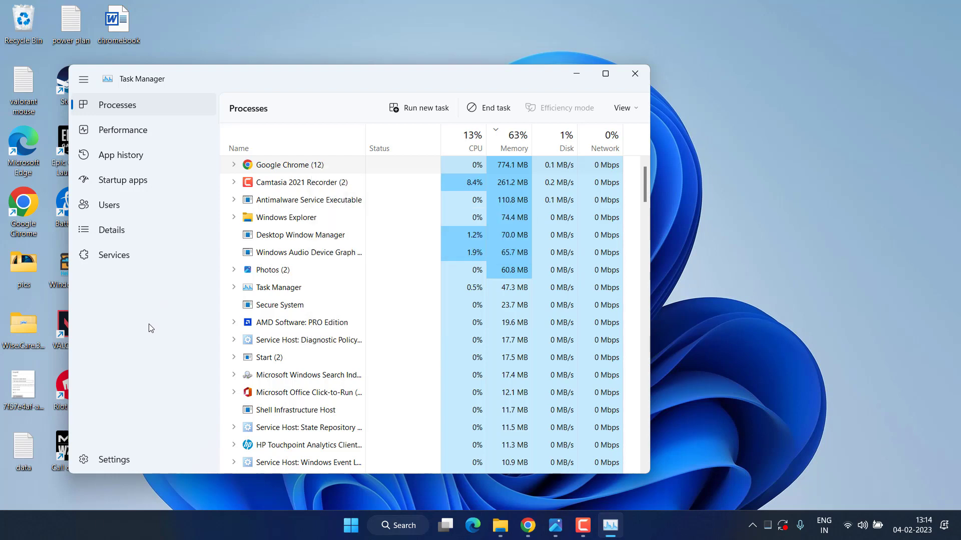
pyautogui.click(634, 74)
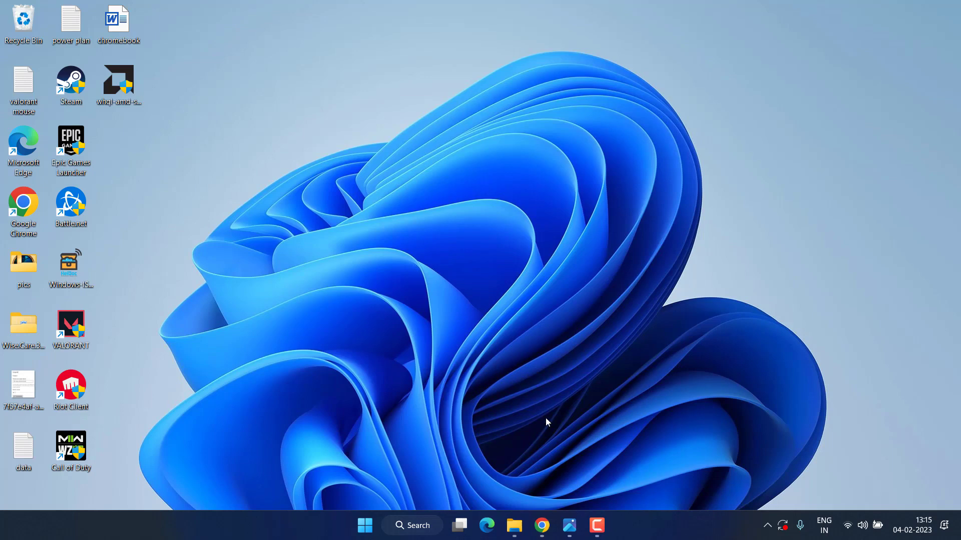
# - View the NVIDIA and Discord overlay-disable screenshots in Photos, then close Photos
pyautogui.moveTo(569, 525)
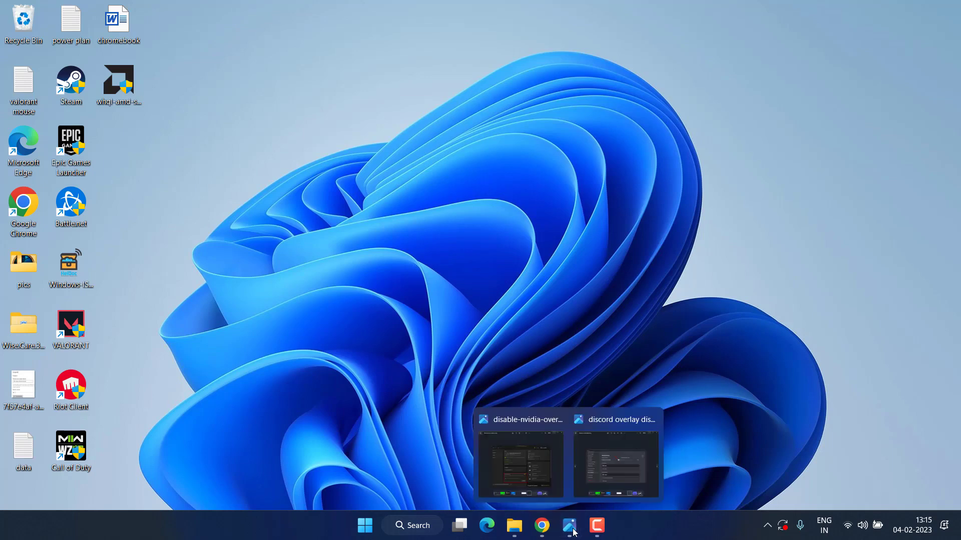
pyautogui.click(536, 473)
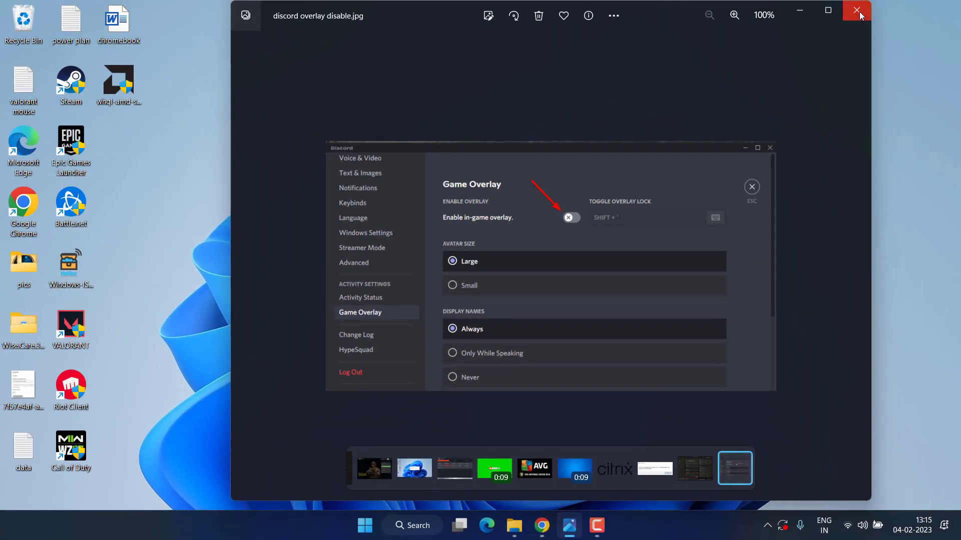
pyautogui.click(855, 11)
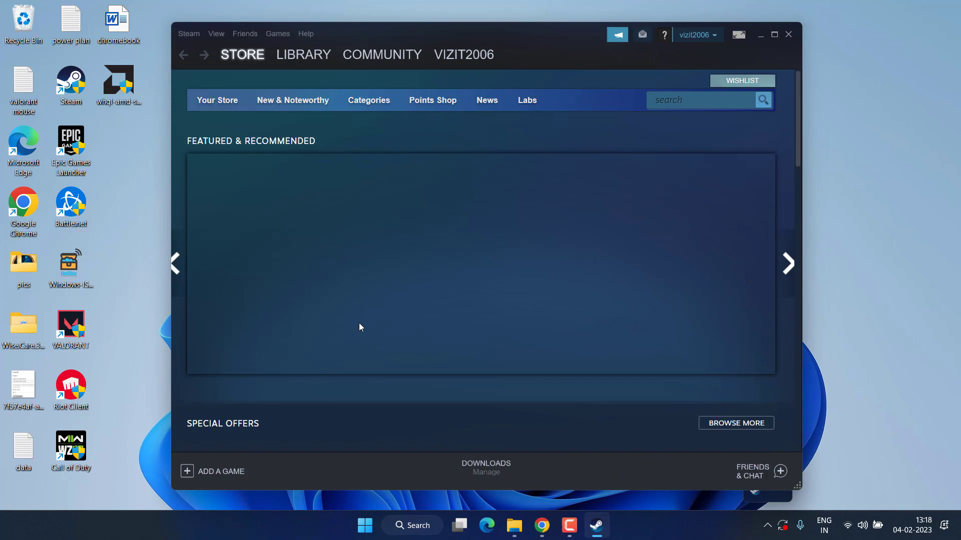
# - Check that Enable the Steam Overlay is unticked on Steam's In-Game settings page, then close them
pyautogui.click(185, 33)
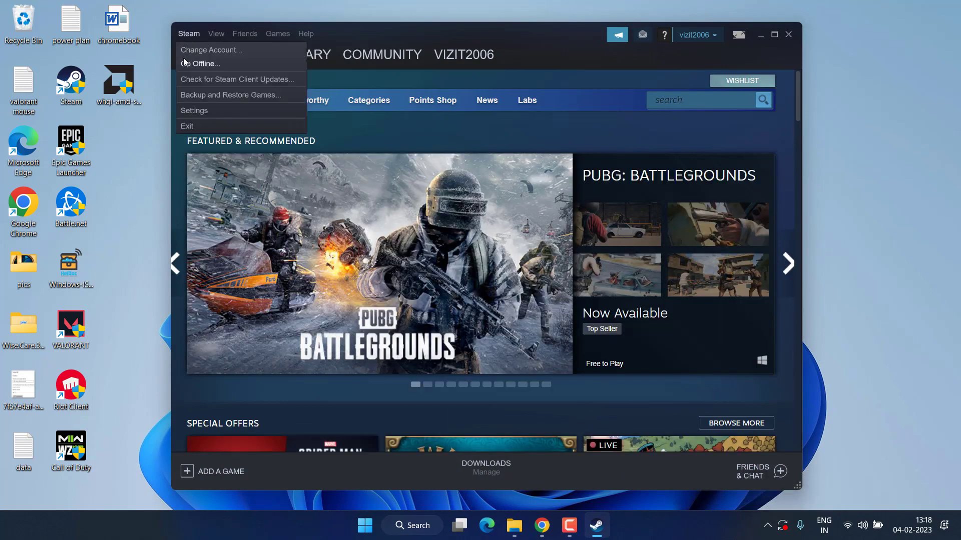
pyautogui.click(205, 109)
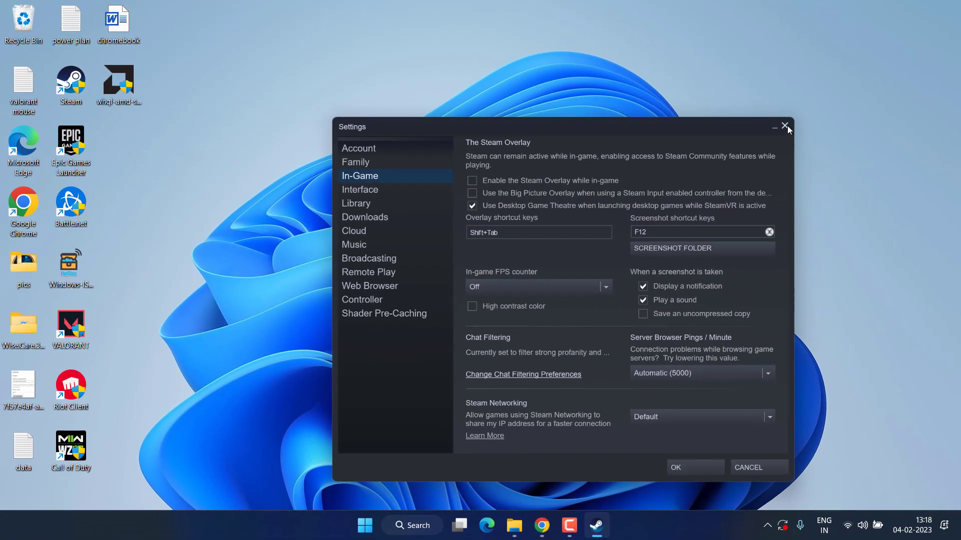
pyautogui.click(785, 126)
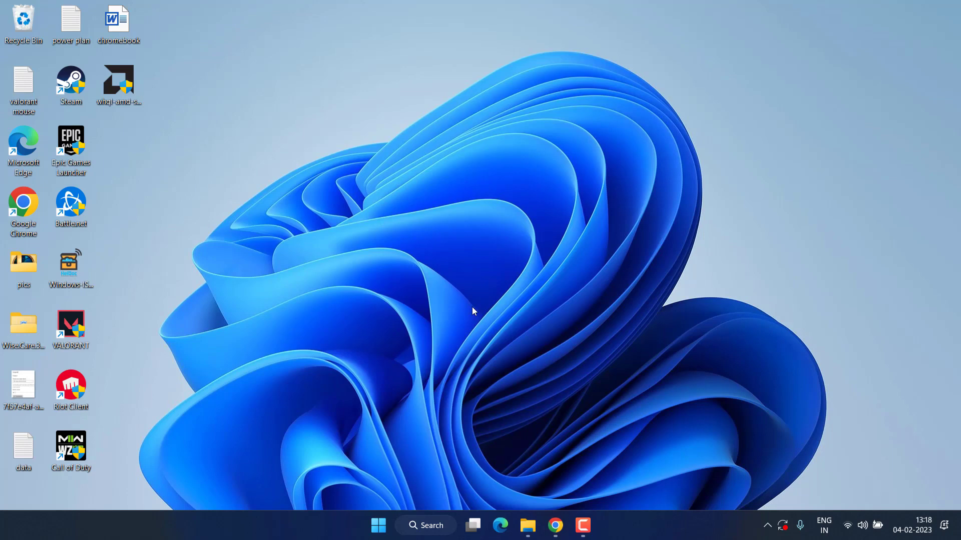
# - Search for advanced system settings and open Performance Options on its Advanced tab
pyautogui.click(384, 529)
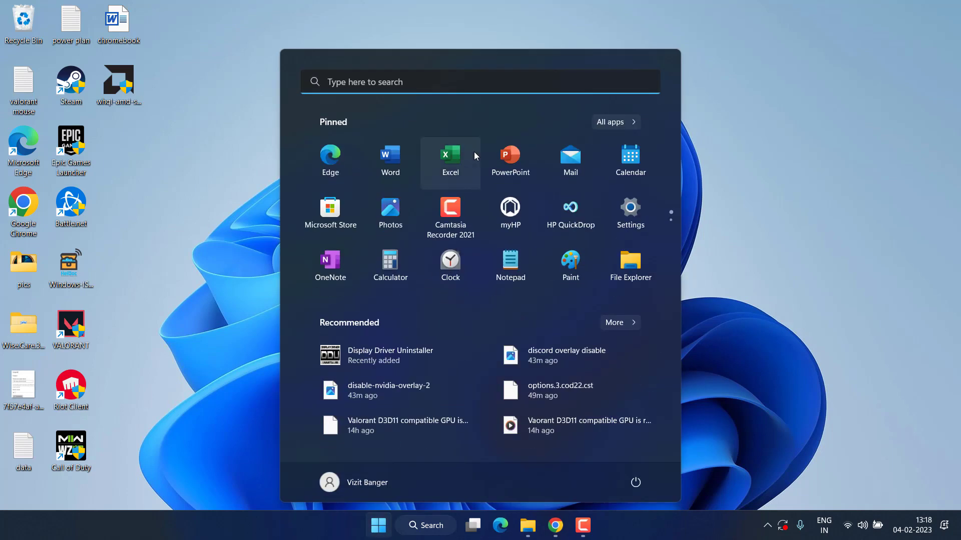
pyautogui.write('advanc')
pyautogui.write('ed vpn')
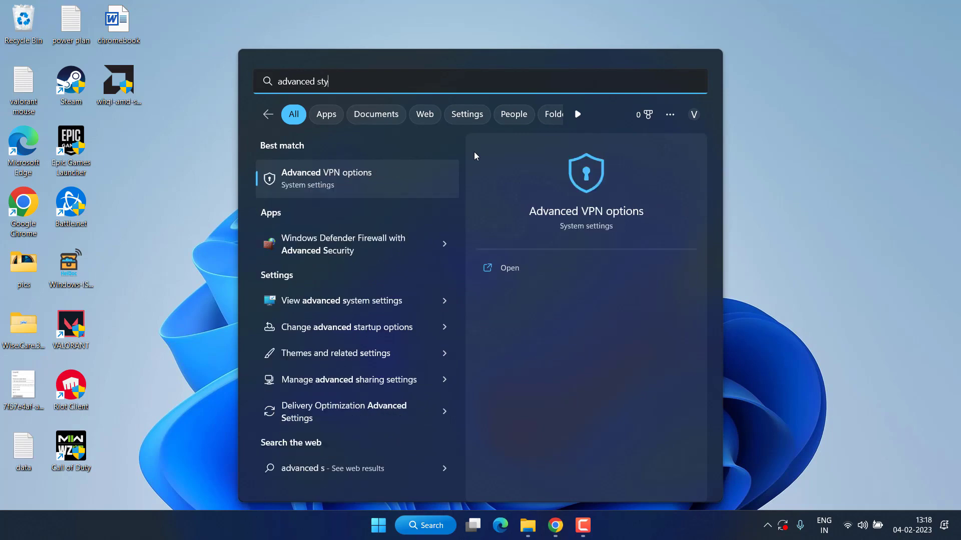
pyautogui.press('BackSpace')
pyautogui.press('BackSpace')
pyautogui.press('BackSpace')
pyautogui.write('stystem')
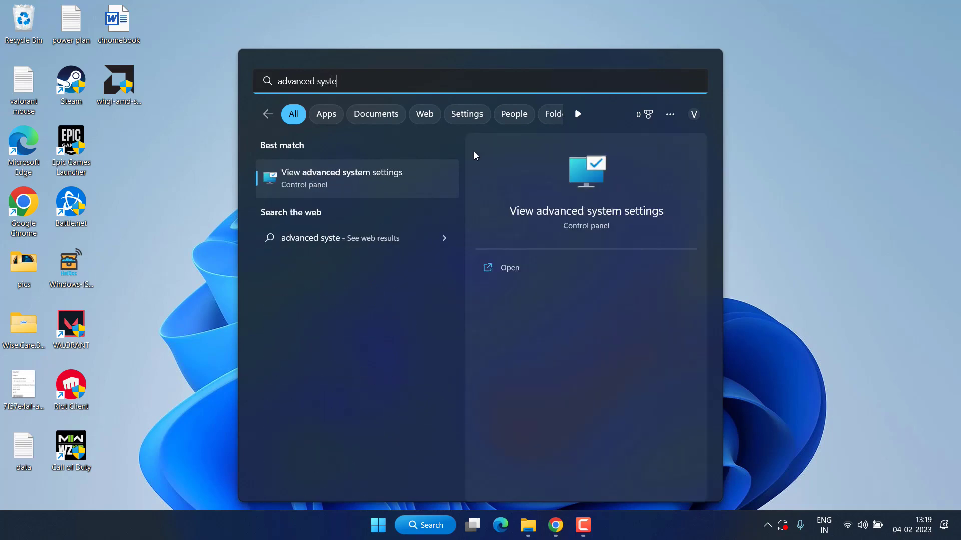
pyautogui.click(571, 200)
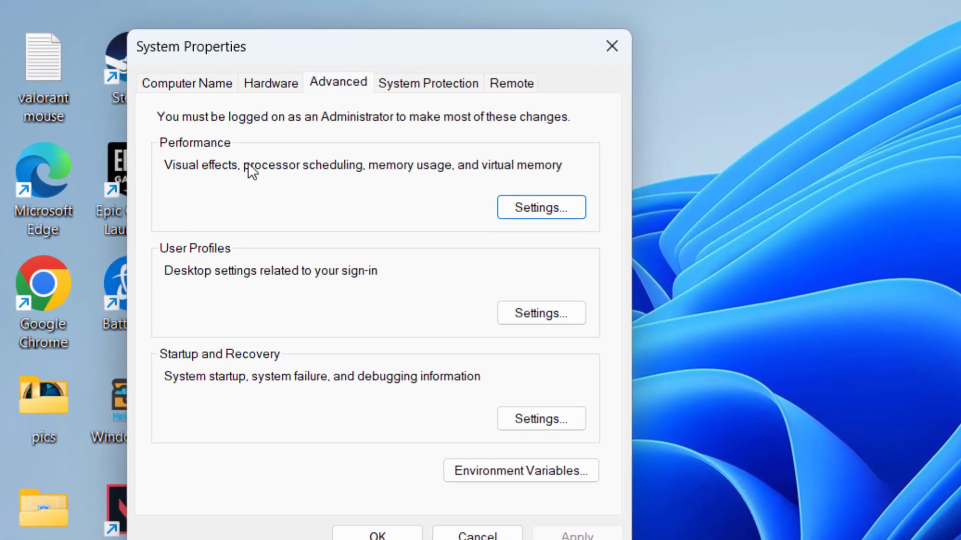
pyautogui.click(542, 207)
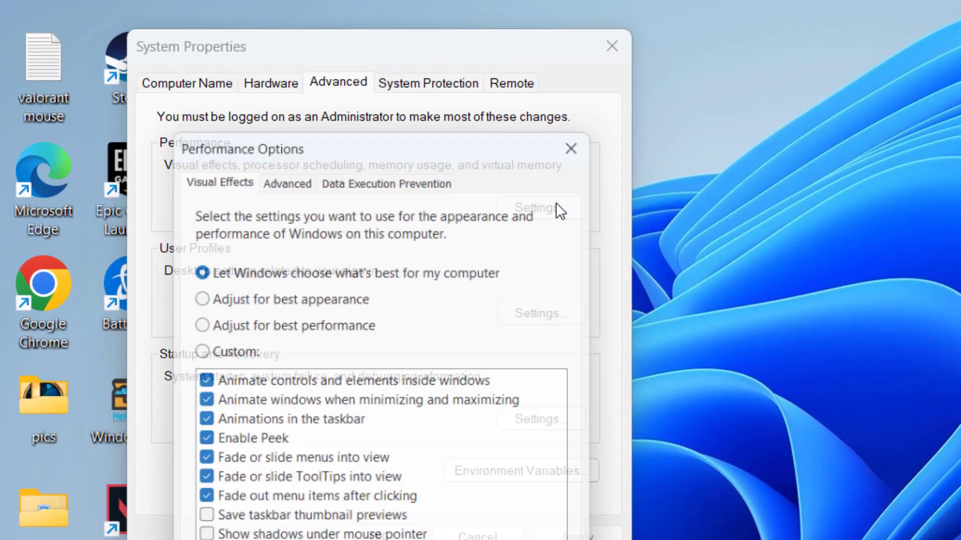
pyautogui.click(293, 170)
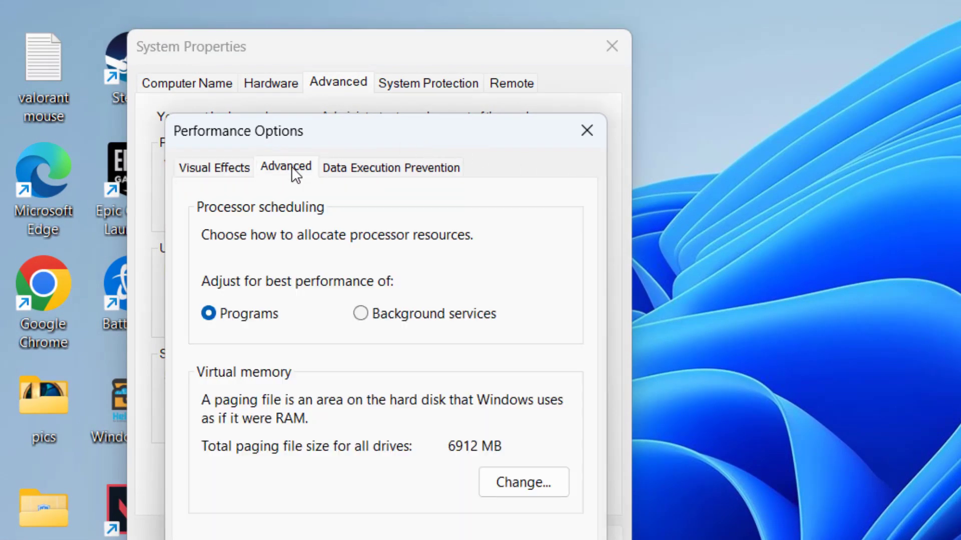
# - Replace automatic paging file management with a custom 4000–12000 MB paging file on drive C:
pyautogui.click(521, 484)
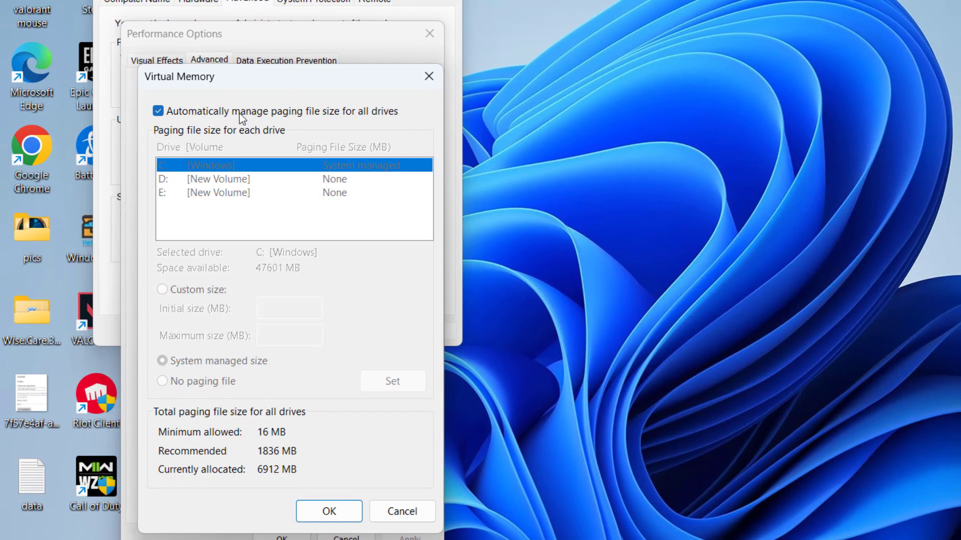
pyautogui.click(206, 112)
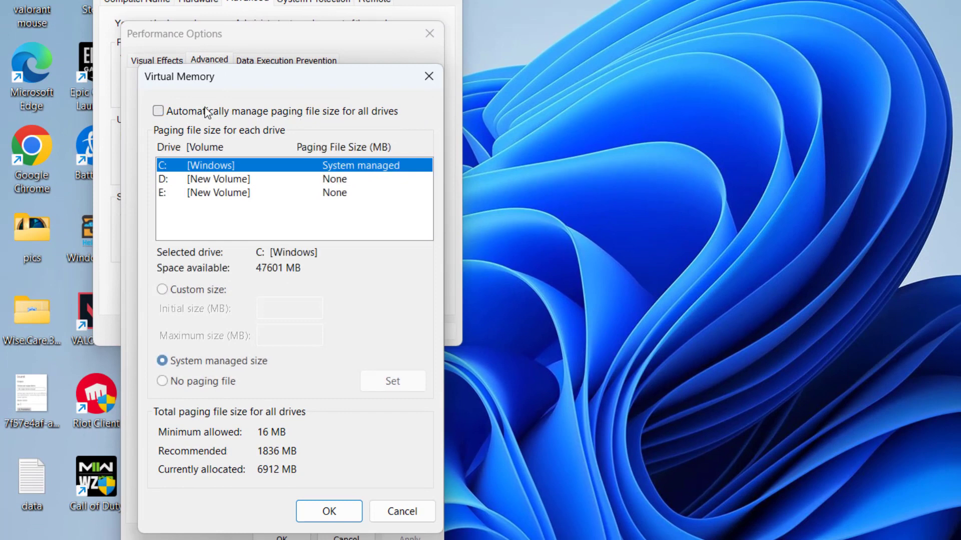
pyautogui.click(208, 181)
pyautogui.click(210, 193)
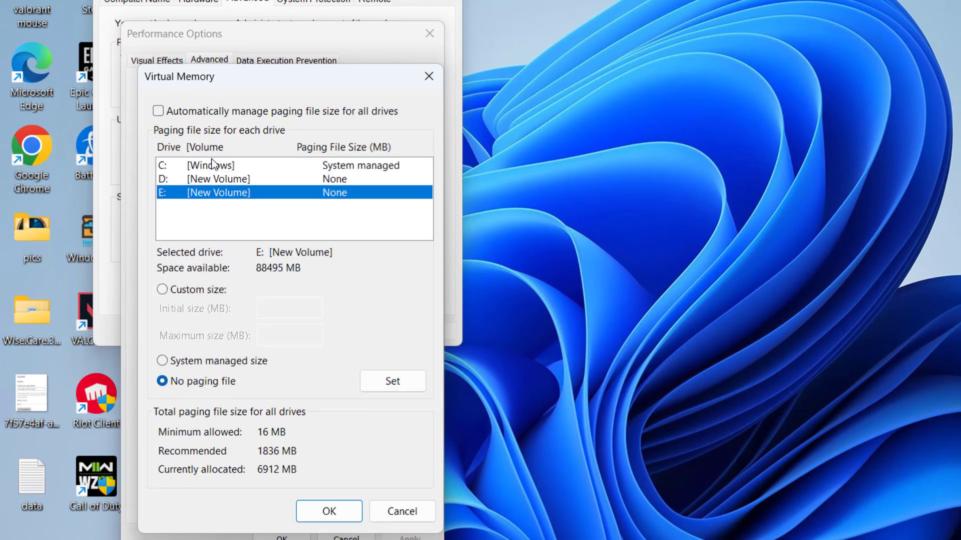
pyautogui.click(212, 166)
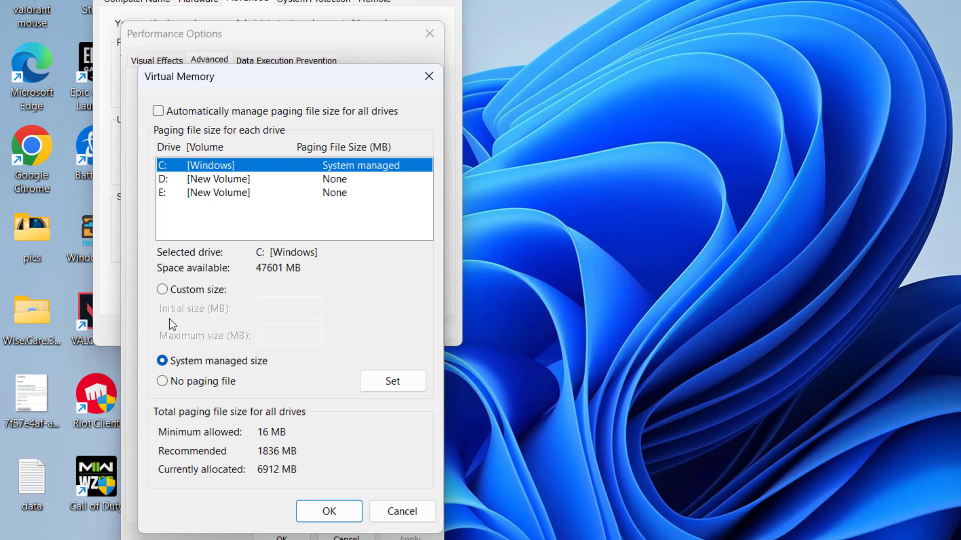
pyautogui.click(189, 291)
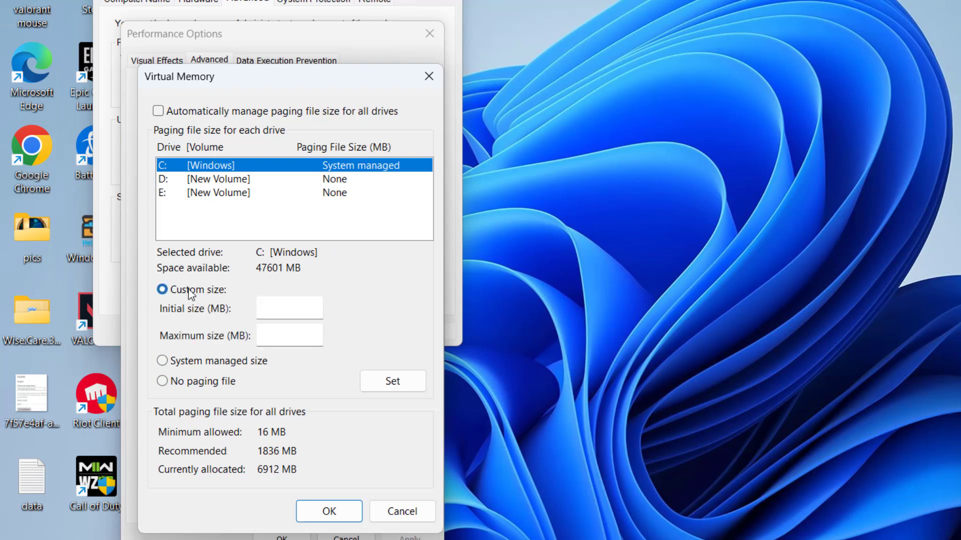
pyautogui.click(282, 313)
pyautogui.write('4000')
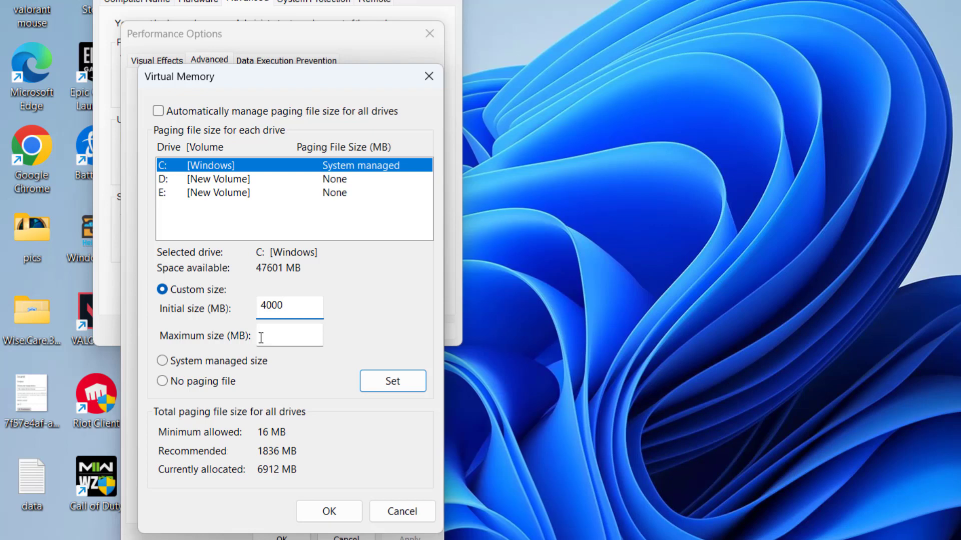
pyautogui.click(285, 339)
pyautogui.write('12000')
pyautogui.click(392, 382)
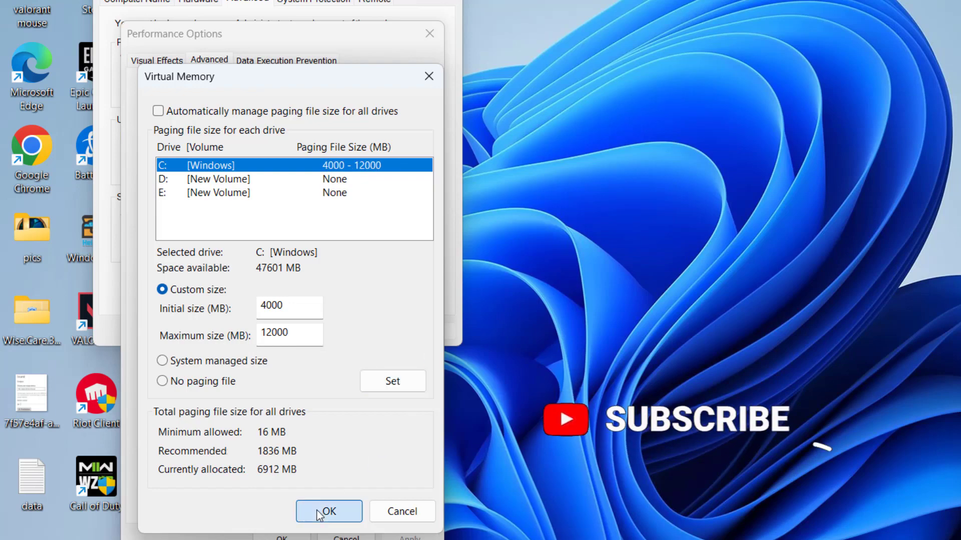
pyautogui.click(320, 512)
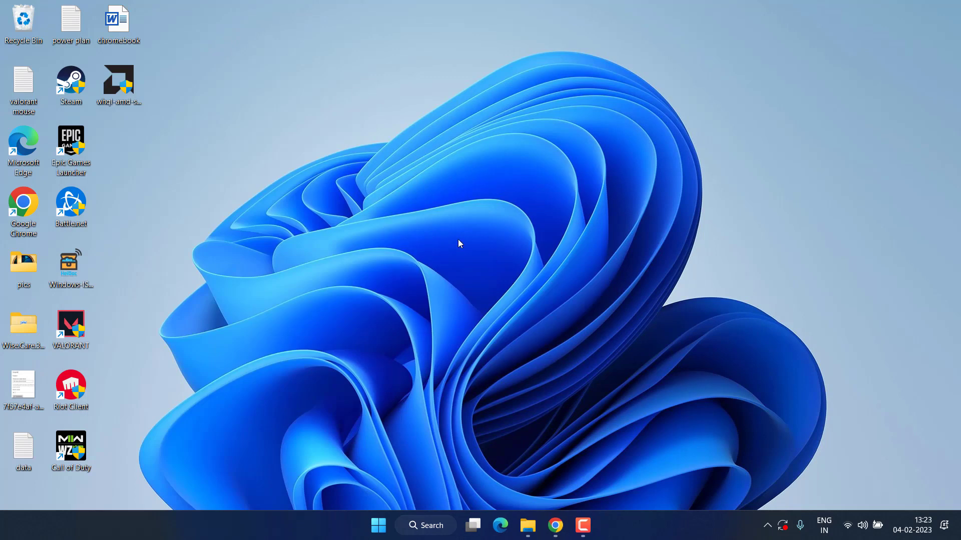
# - Open options.3.cod22.cst from Documents\Call of Duty\players with Notepad
pyautogui.press('super+e')
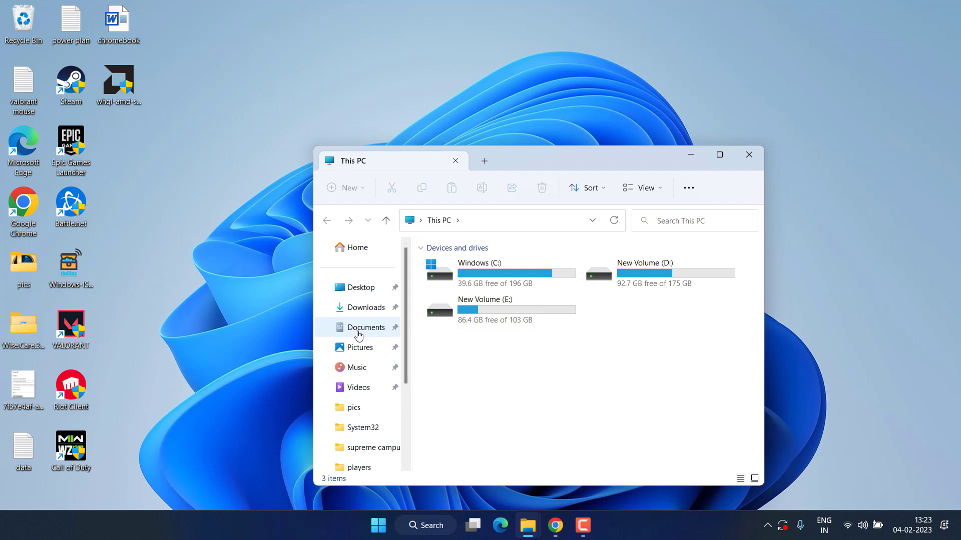
pyautogui.click(361, 333)
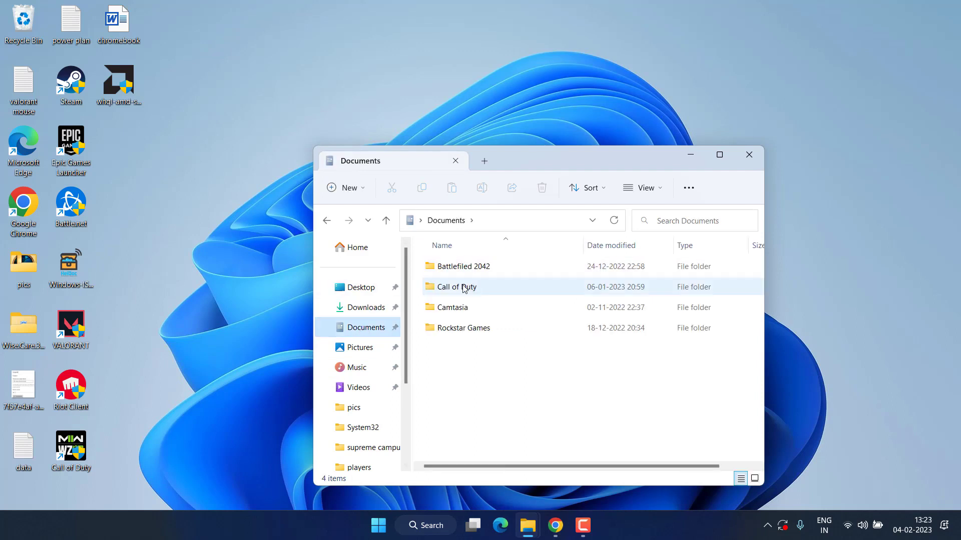
pyautogui.doubleClick(458, 288)
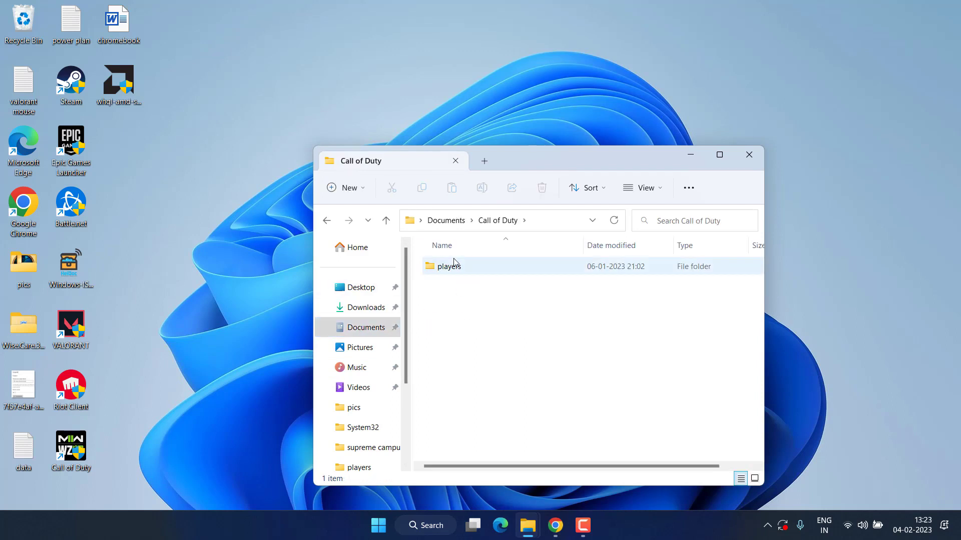
pyautogui.click(455, 269)
pyautogui.doubleClick(452, 268)
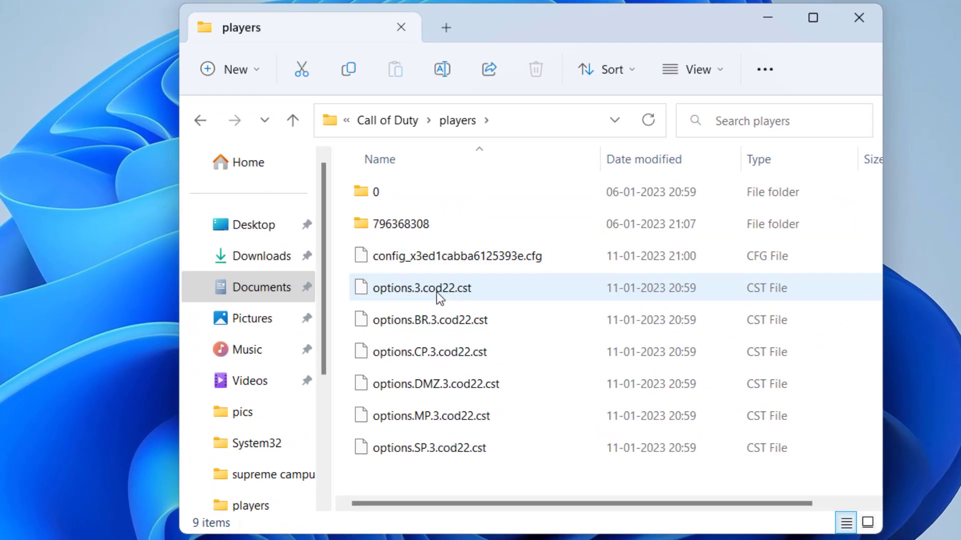
pyautogui.click(436, 292)
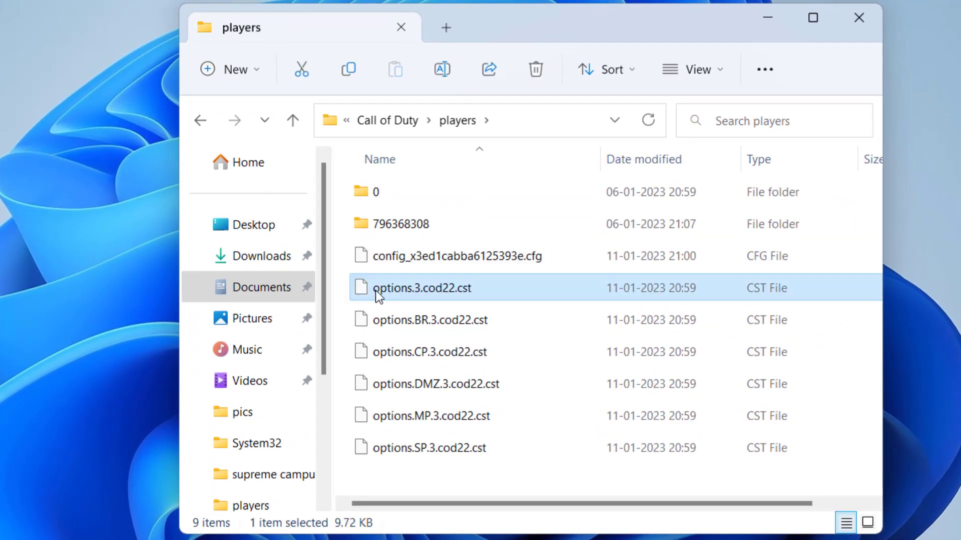
pyautogui.rightClick(432, 290)
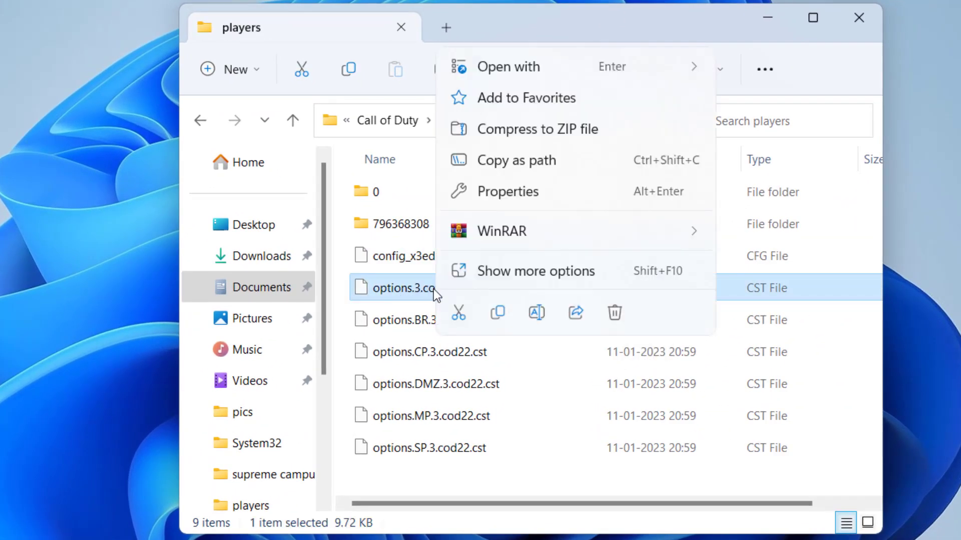
pyautogui.moveTo(697, 74)
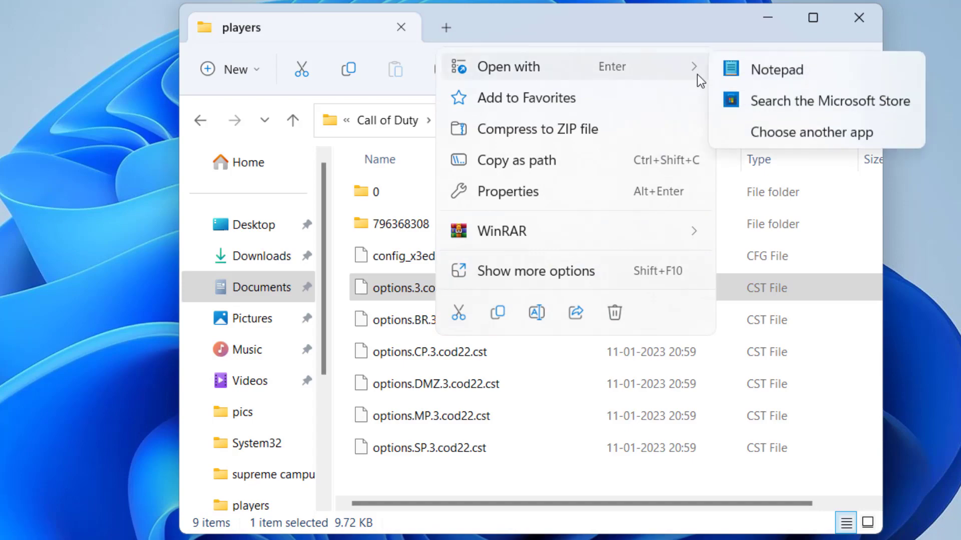
pyautogui.click(779, 75)
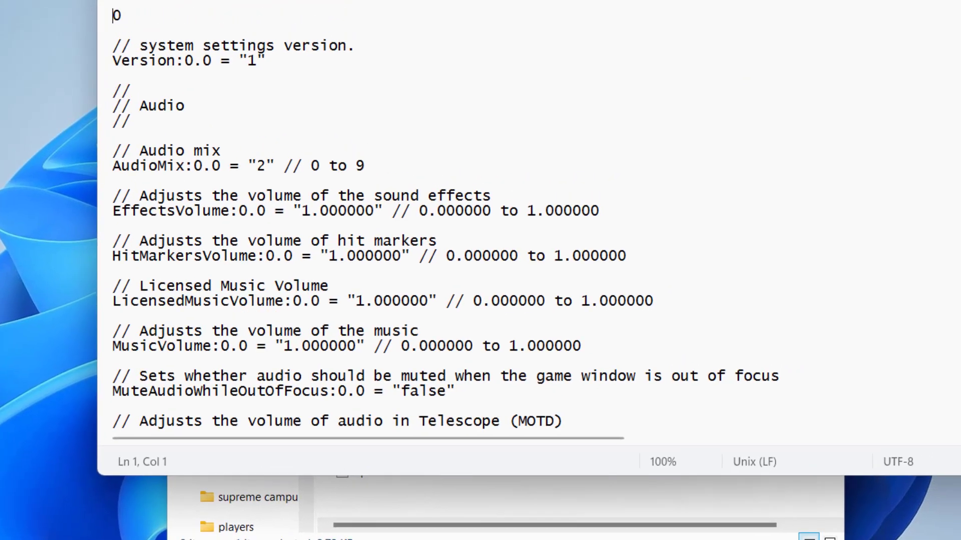
pyautogui.scroll(-20, 879, 260)
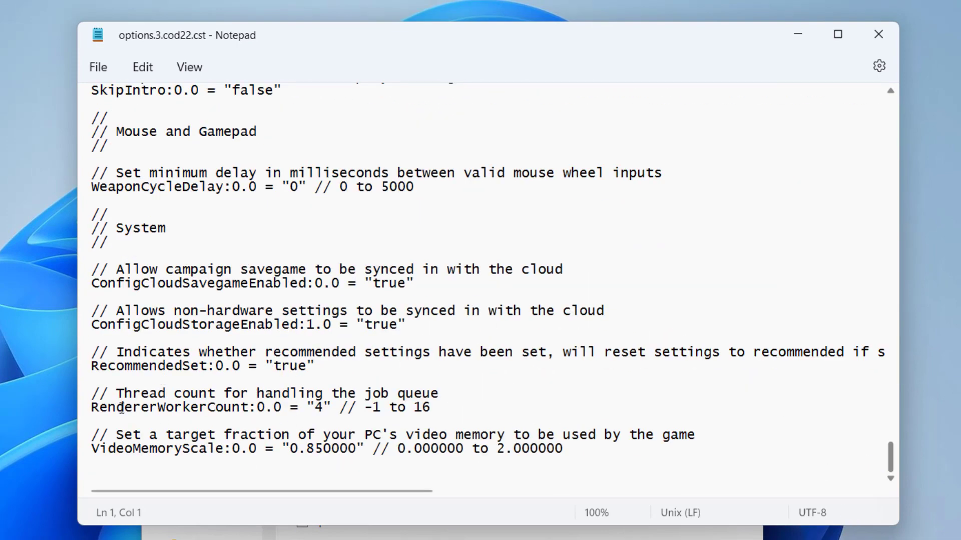
pyautogui.moveTo(110, 407); pyautogui.dragTo(250, 409)
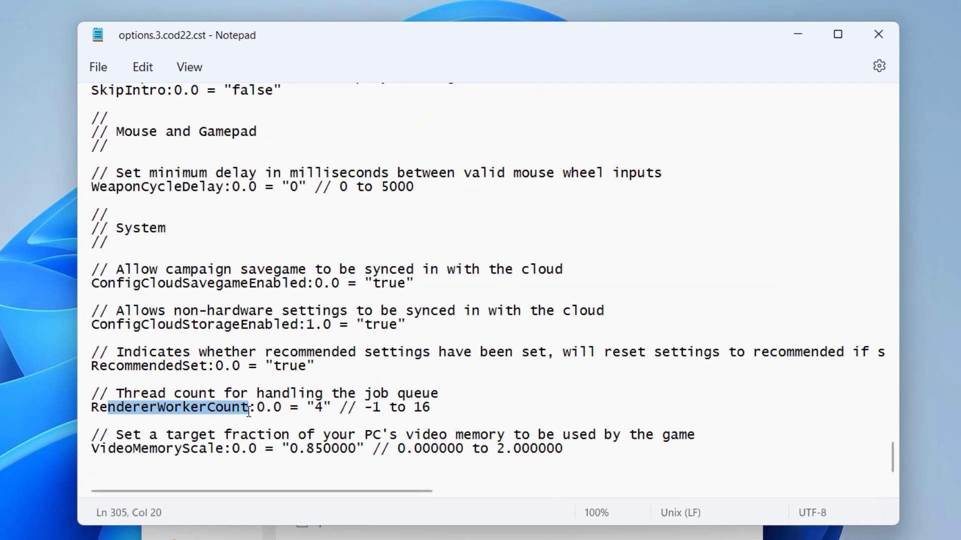
pyautogui.doubleClick(325, 407)
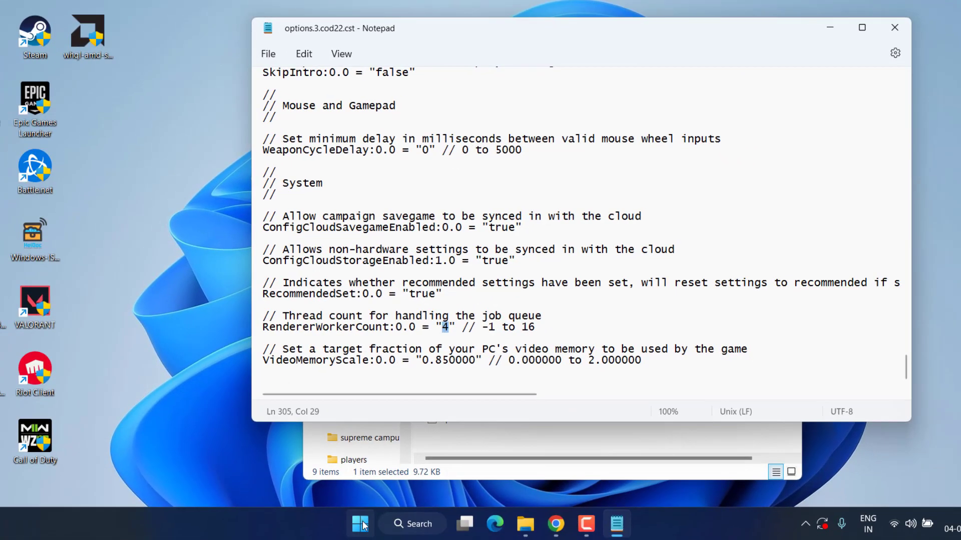
pyautogui.rightClick(362, 524)
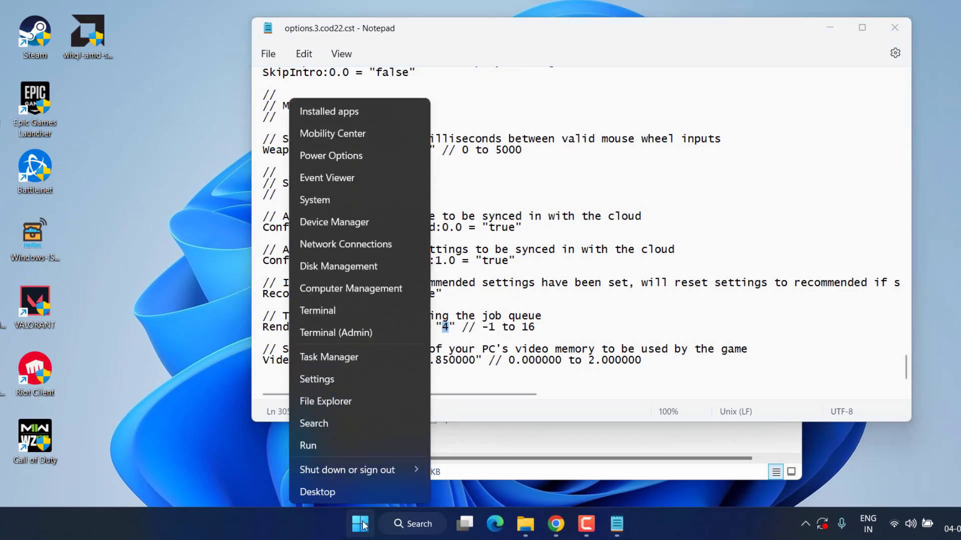
pyautogui.click(333, 357)
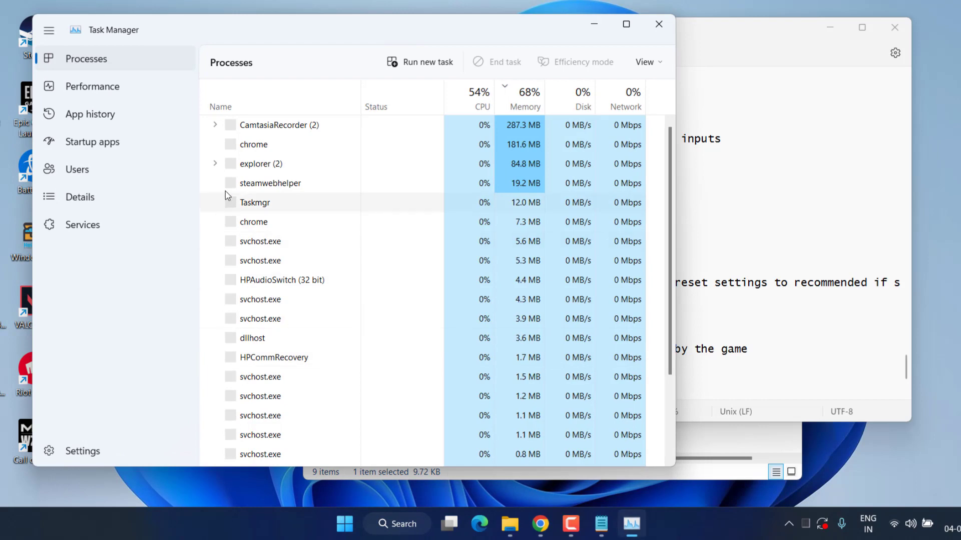
pyautogui.click(107, 89)
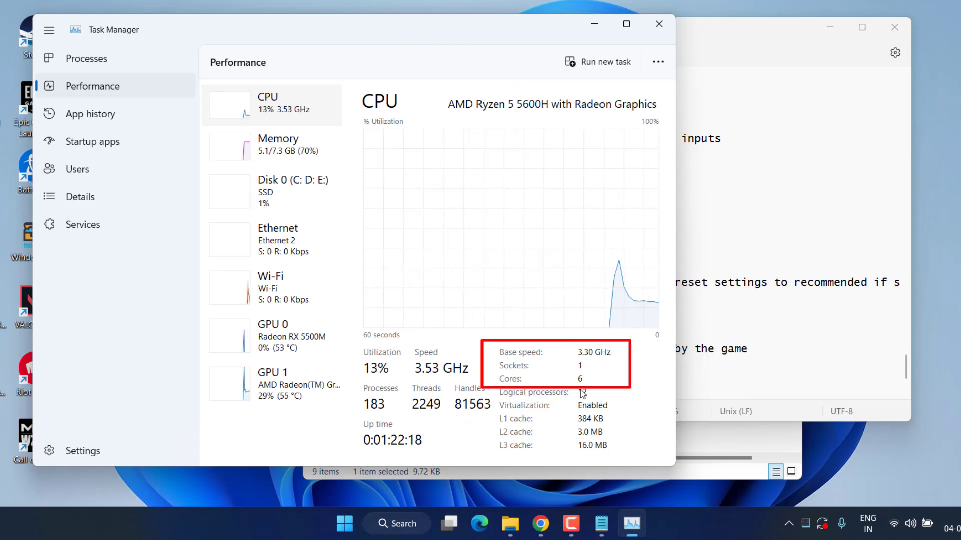
pyautogui.click(659, 24)
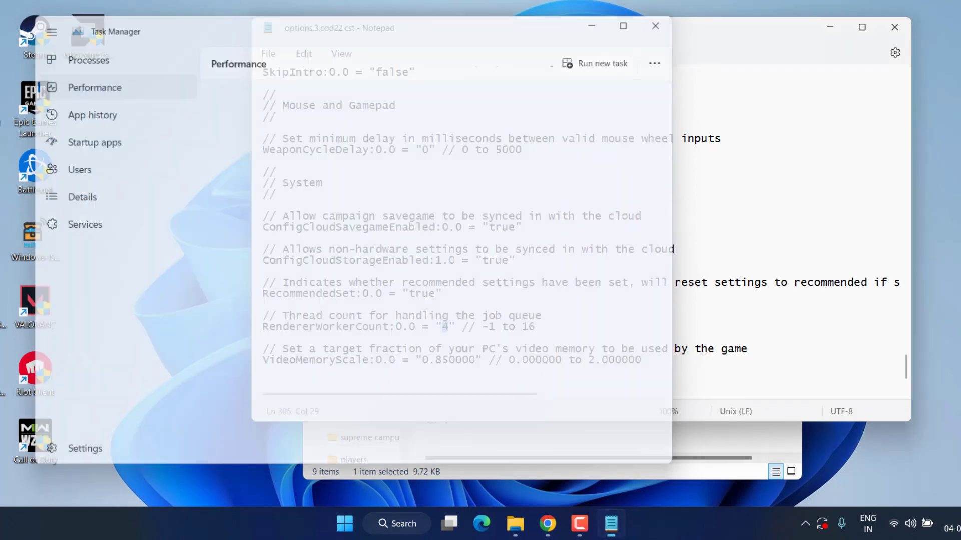
# - Replace VideoMemoryScale's 0.850000 with the maximum 2.000000 copied from its range comment
pyautogui.click(447, 328)
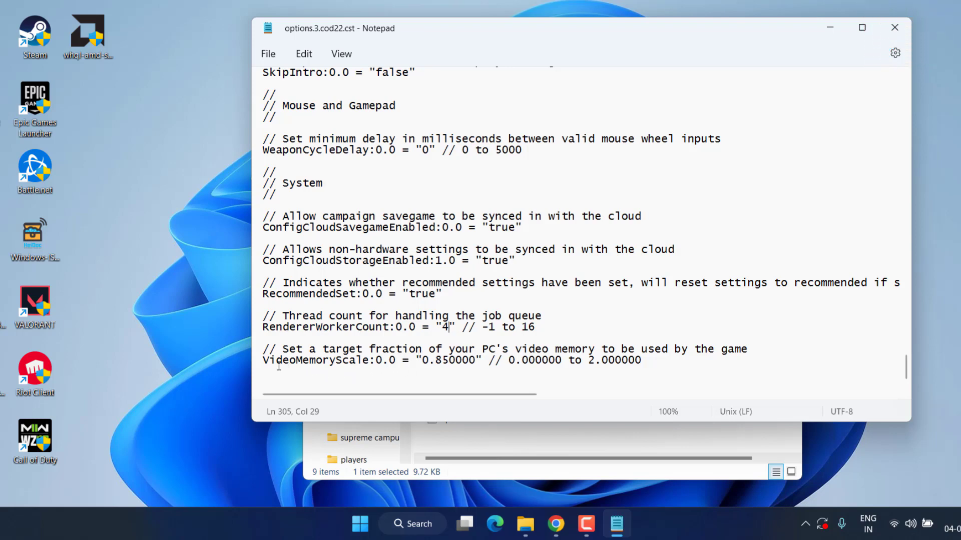
pyautogui.moveTo(273, 364); pyautogui.dragTo(478, 364)
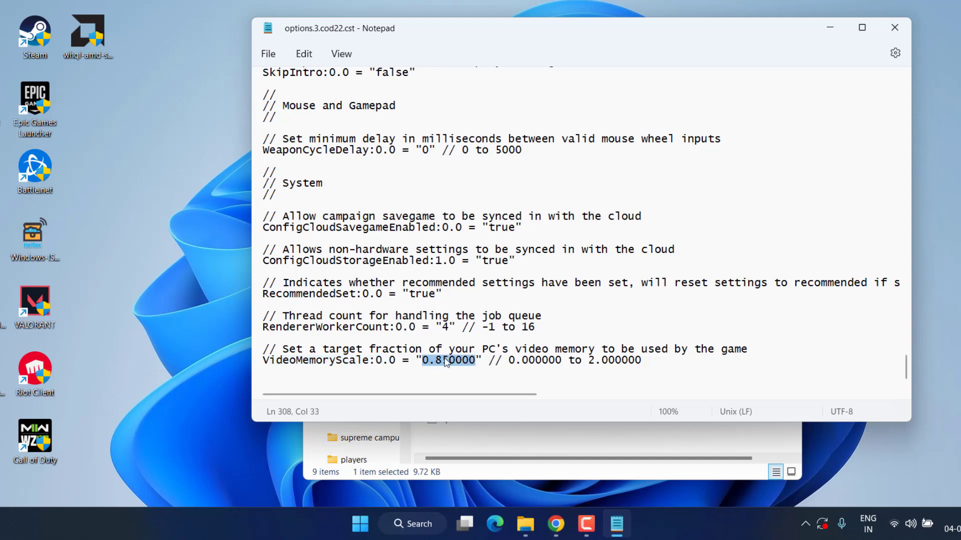
pyautogui.click(593, 362)
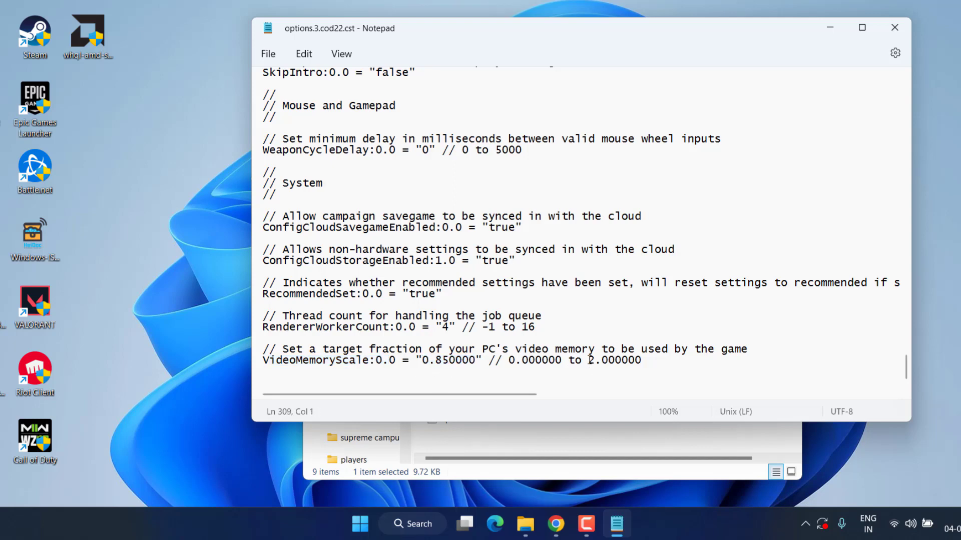
pyautogui.moveTo(588, 362); pyautogui.dragTo(641, 362)
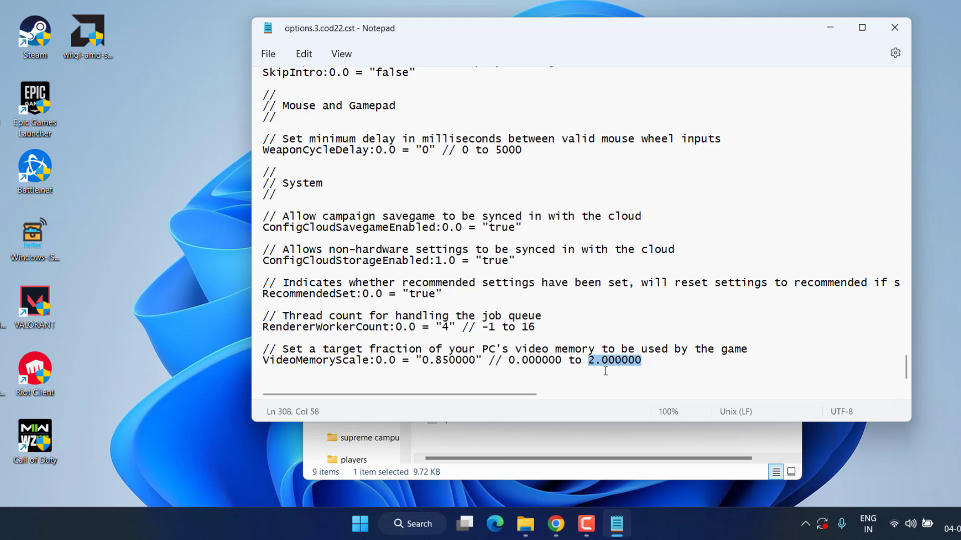
pyautogui.rightClick(633, 359)
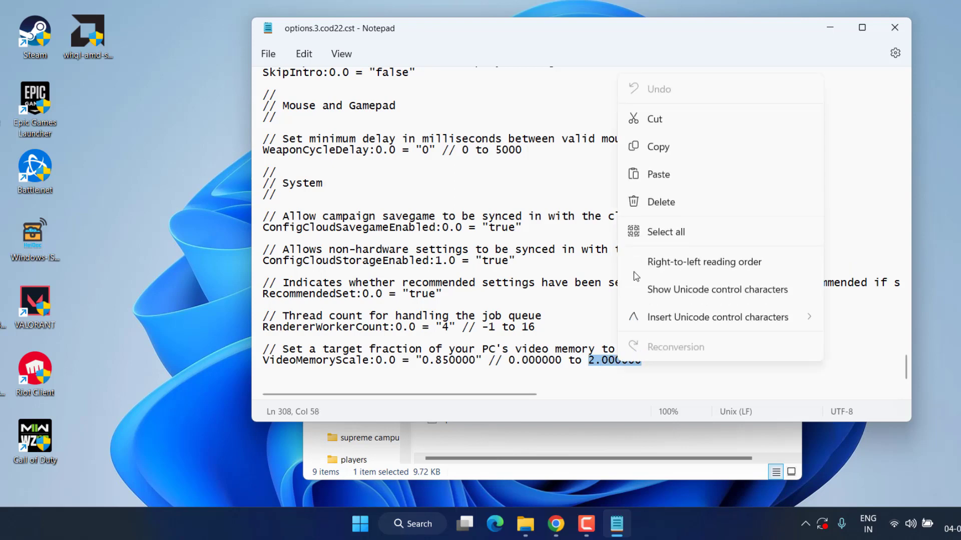
pyautogui.click(658, 145)
pyautogui.click(477, 361)
pyautogui.press('BackSpace')
pyautogui.press('BackSpace')
pyautogui.press('BackSpace')
pyautogui.press('BackSpace')
pyautogui.press('BackSpace')
pyautogui.press('BackSpace')
pyautogui.press('BackSpace')
pyautogui.press('BackSpace')
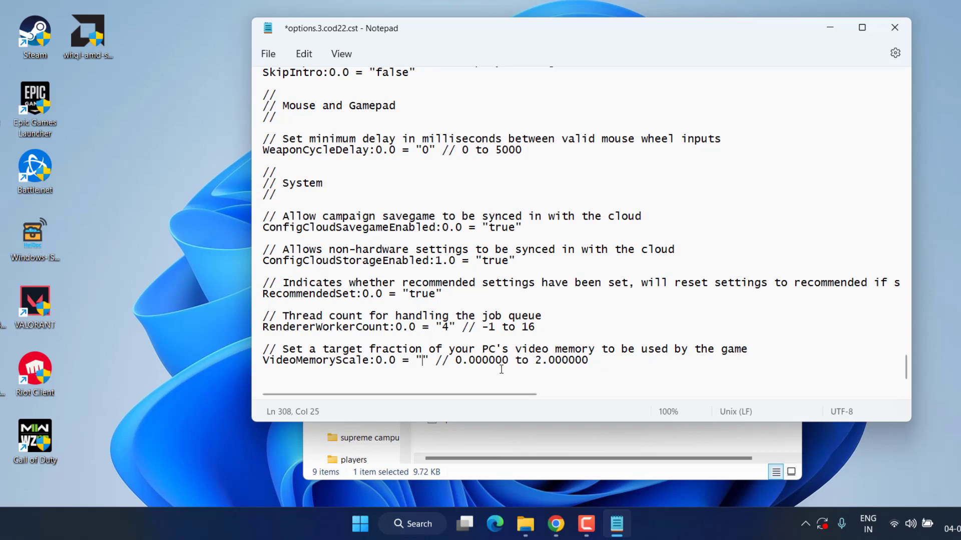
pyautogui.hotkey('ctrl', 'v')
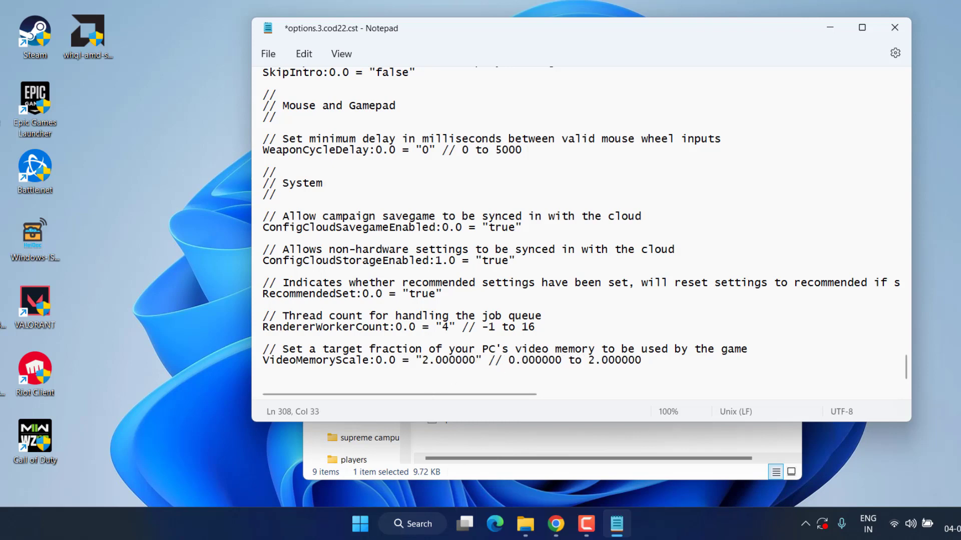
pyautogui.click(268, 54)
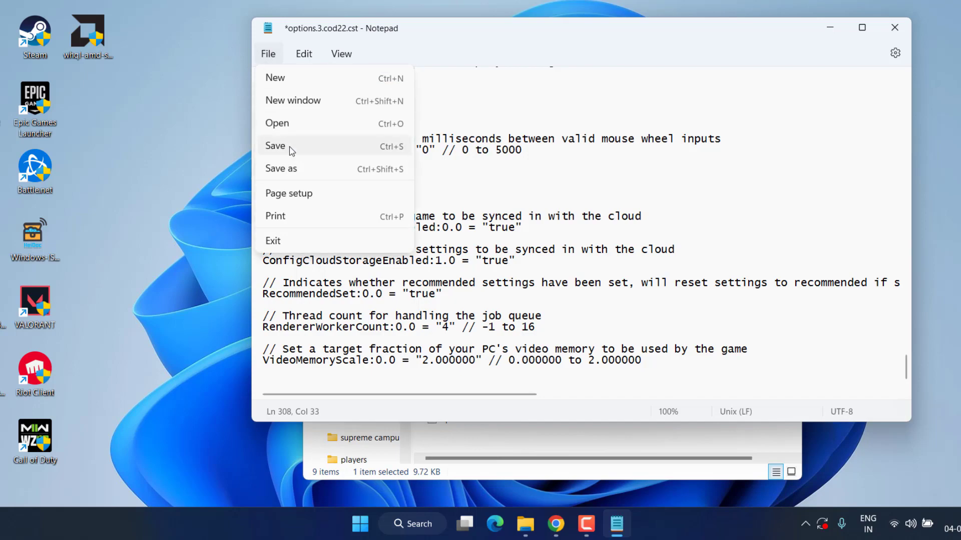
# - Save the edited options.3.cod22.cst, then close Notepad and the players folder window
pyautogui.click(400, 152)
pyautogui.hotkey('alt', 'F4')
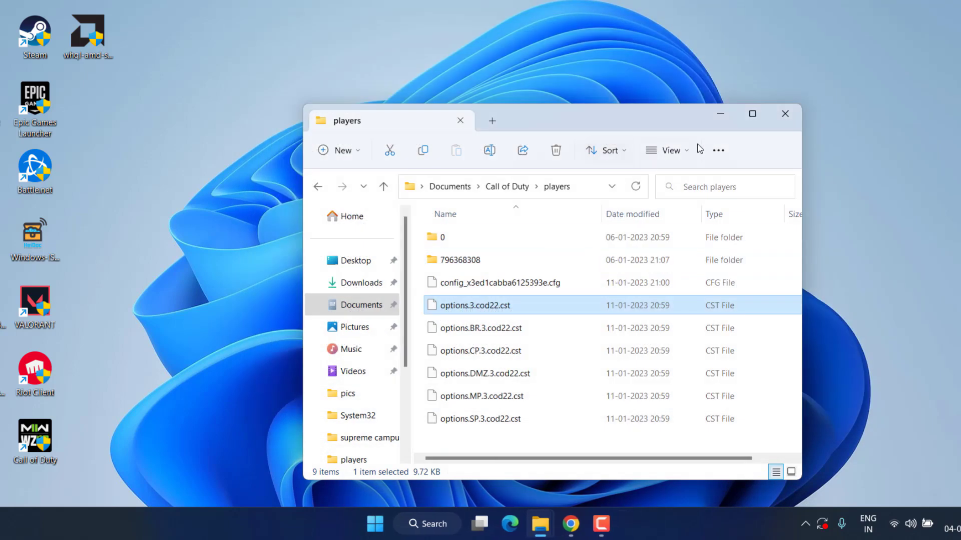
pyautogui.click(785, 114)
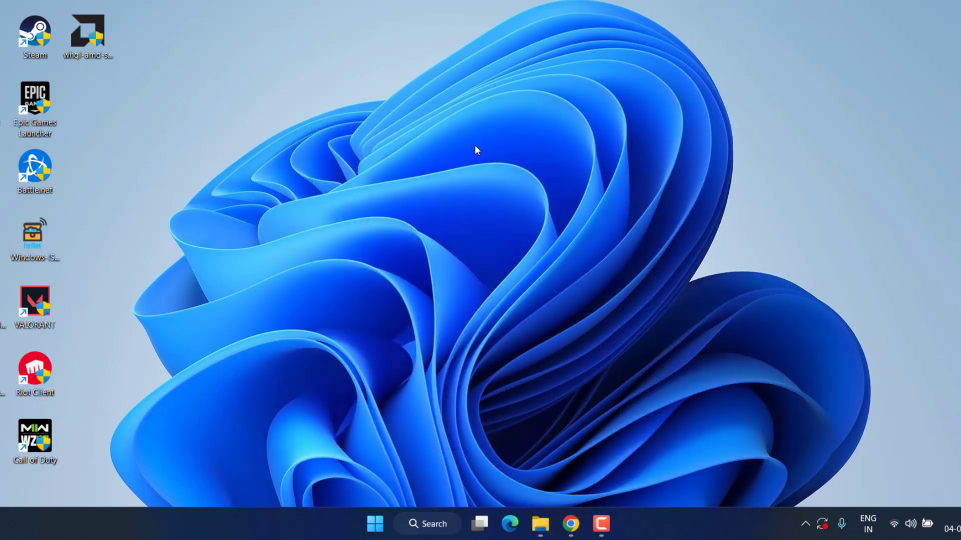